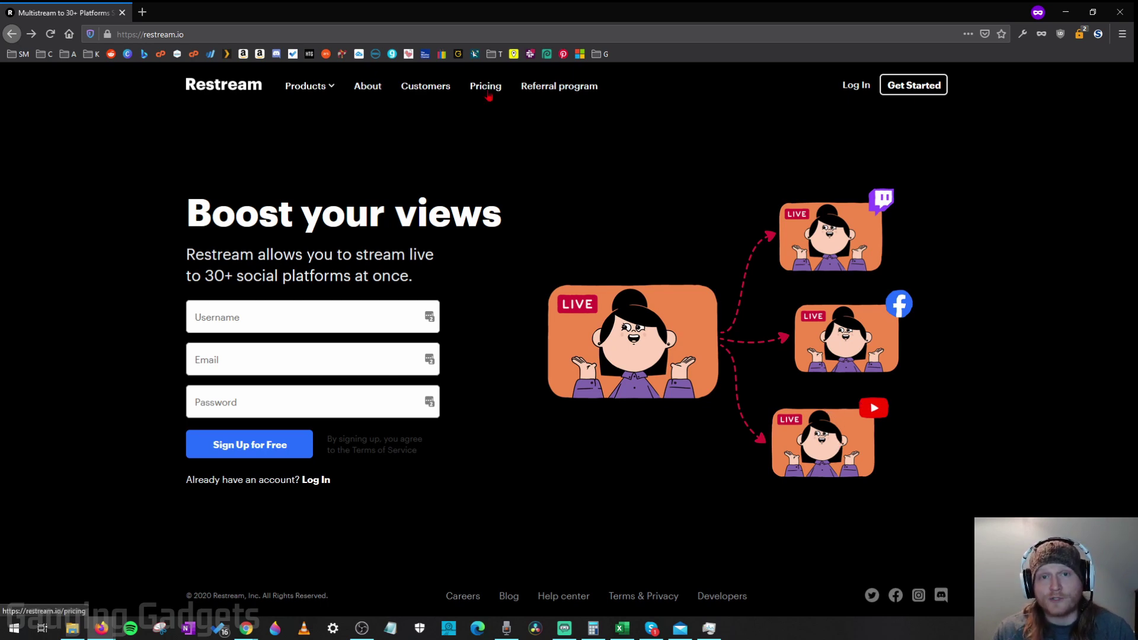
Step: Create a Restream account and begin adding a new channel from the Destinations dashboard
{"action": "left_click", "coordinate": [486, 89]}
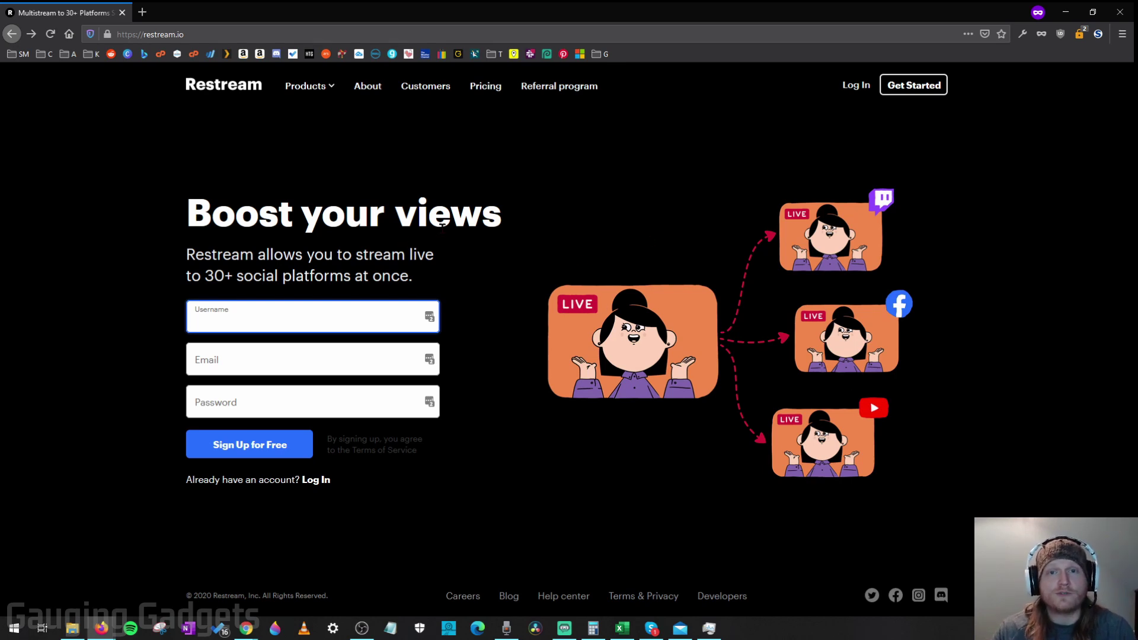
{"action": "left_click", "coordinate": [914, 85]}
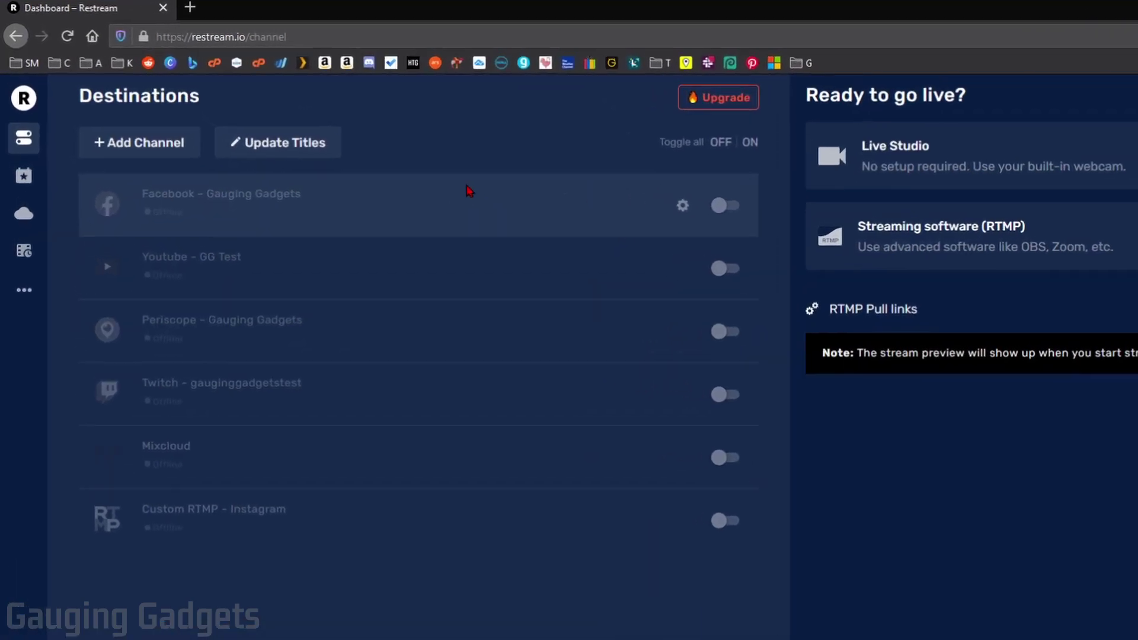
{"action": "left_click", "coordinate": [139, 150]}
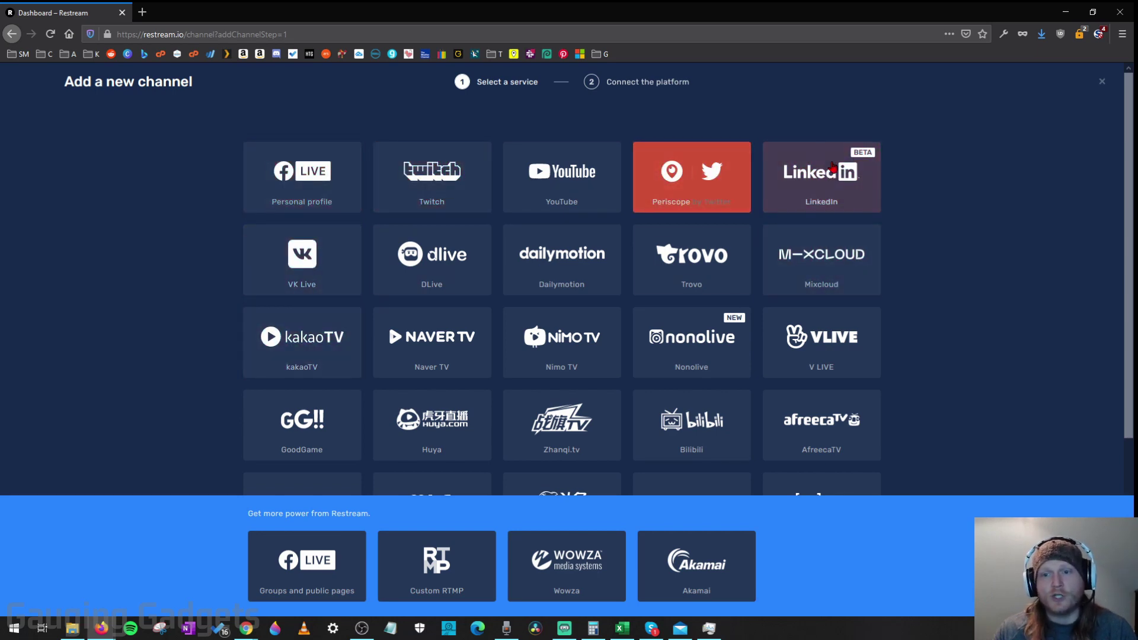
Step: Pick the Twitch tile and choose Connect Twitch to reach Twitch's login page
{"action": "scroll", "coordinate": [514, 274], "scroll_direction": "down", "scroll_amount": 4}
{"action": "scroll", "coordinate": [652, 344], "scroll_direction": "up", "scroll_amount": 4}
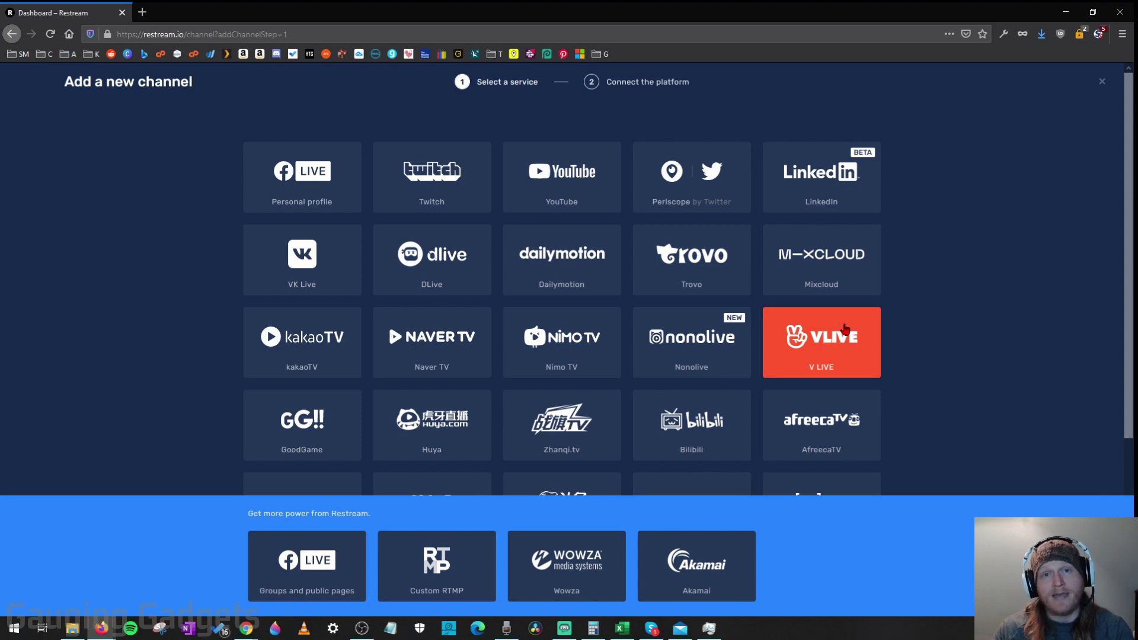
{"action": "left_click", "coordinate": [431, 185]}
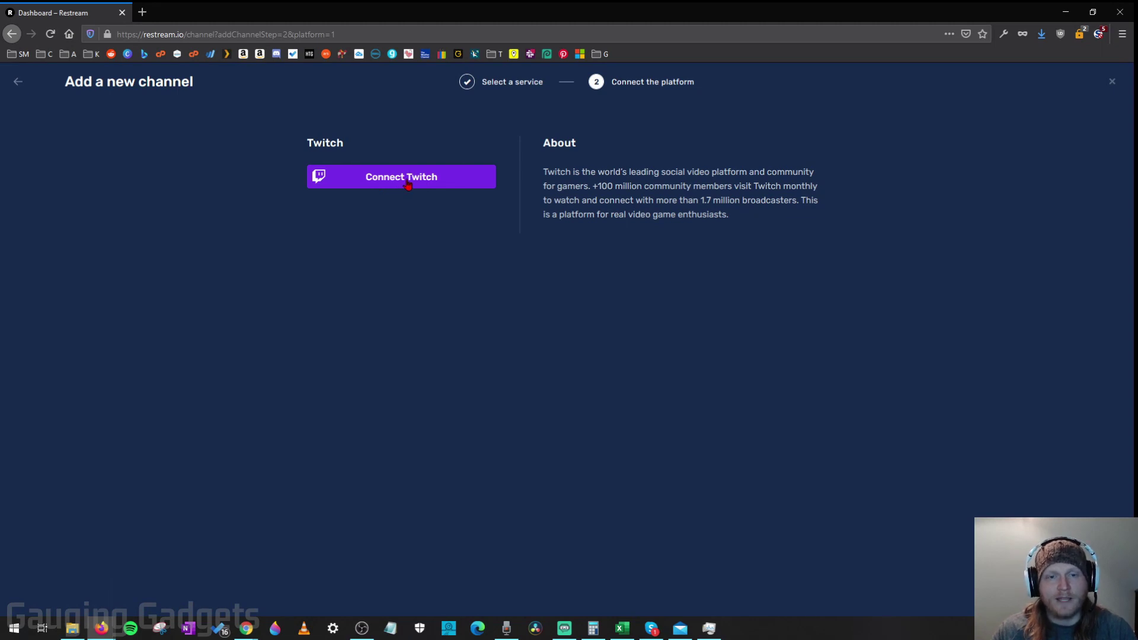
{"action": "left_click", "coordinate": [399, 186]}
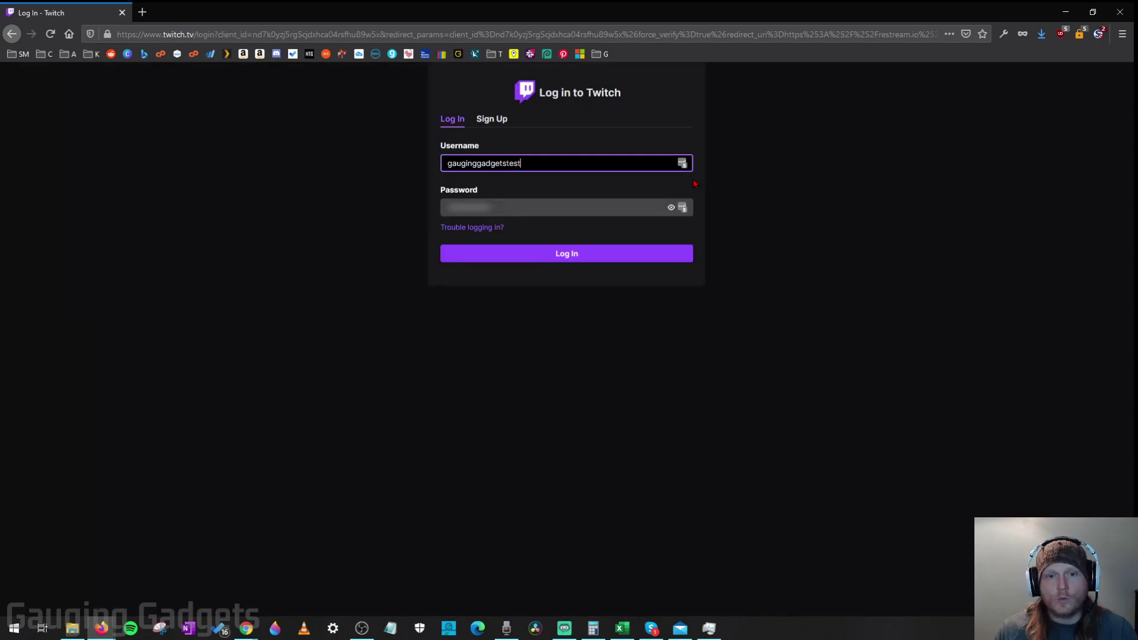
Step: Log in to Twitch and authorize Restream so Twitch appears as an enabled destination
{"action": "left_click", "coordinate": [572, 255]}
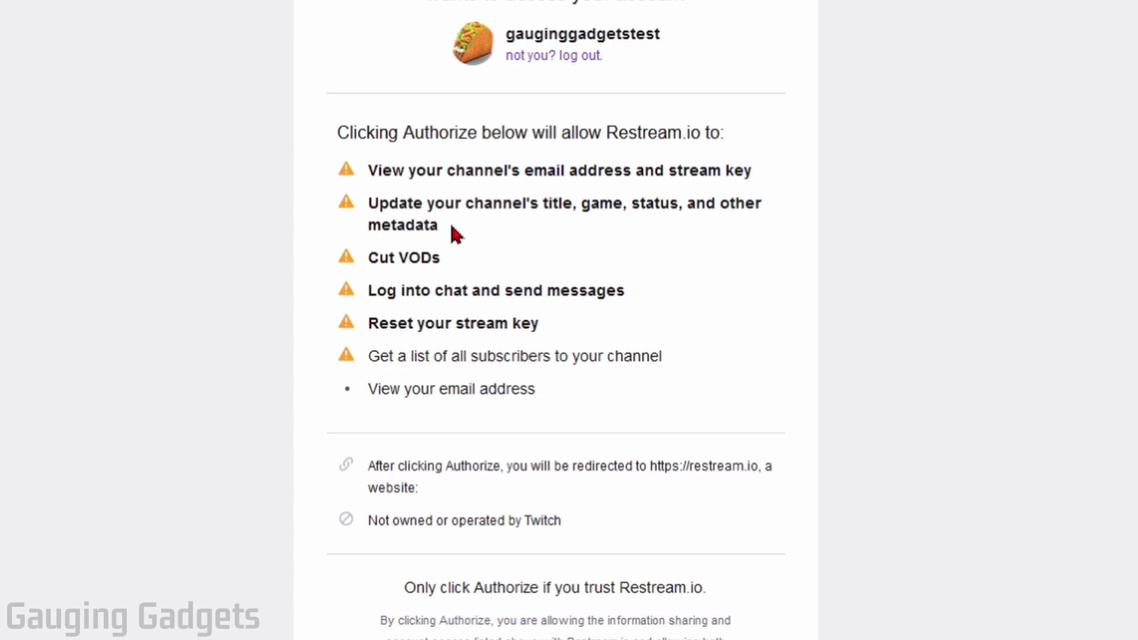
{"action": "scroll", "coordinate": [451, 227], "scroll_direction": "down", "scroll_amount": 3}
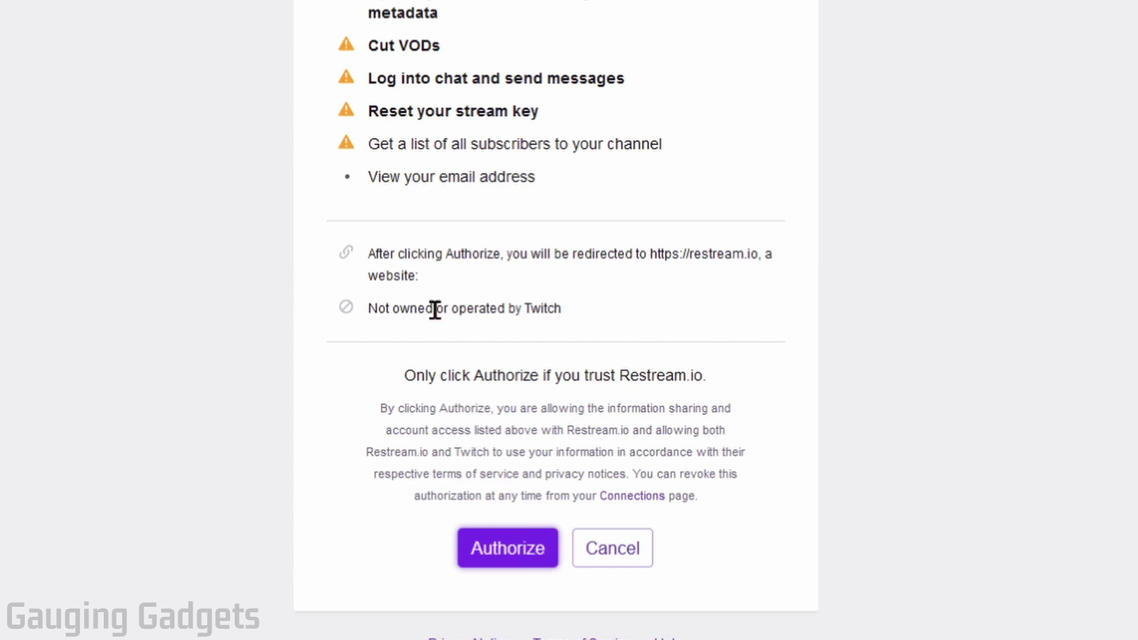
{"action": "left_click", "coordinate": [513, 561]}
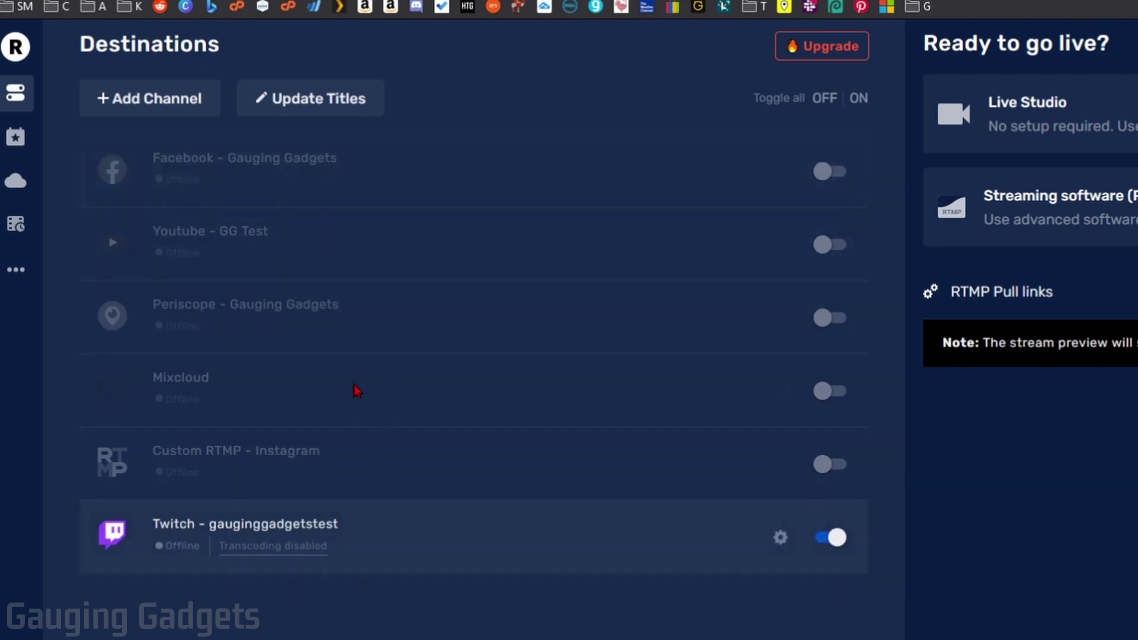
Step: Switch on YouTube and turn Facebook back off, leaving YouTube and Twitch enabled
{"action": "left_click", "coordinate": [832, 173]}
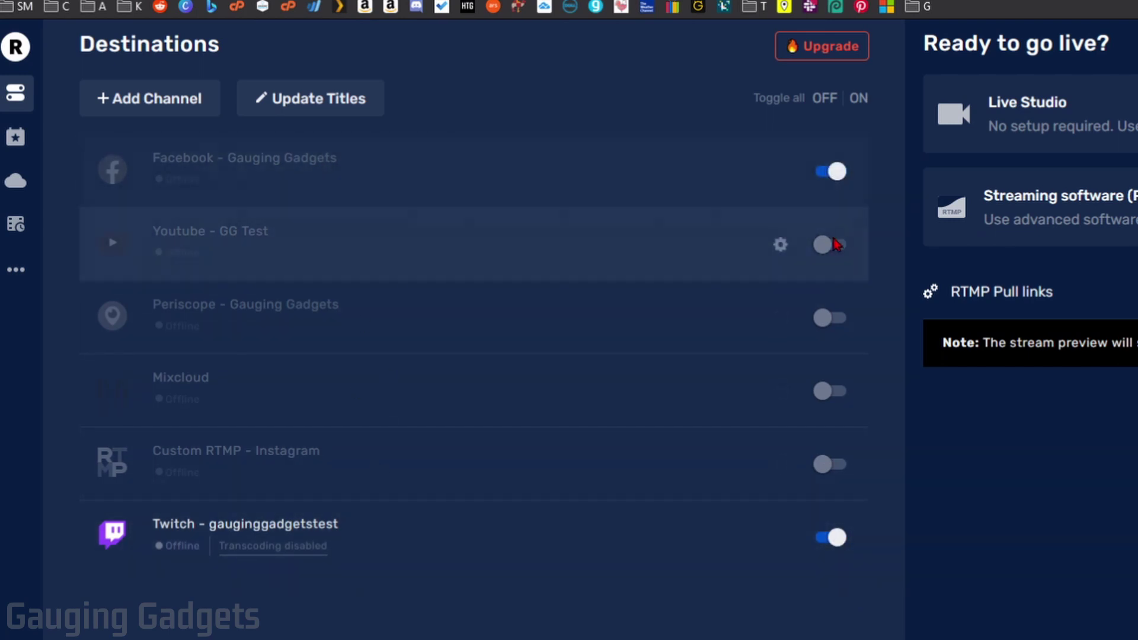
{"action": "left_click", "coordinate": [832, 246]}
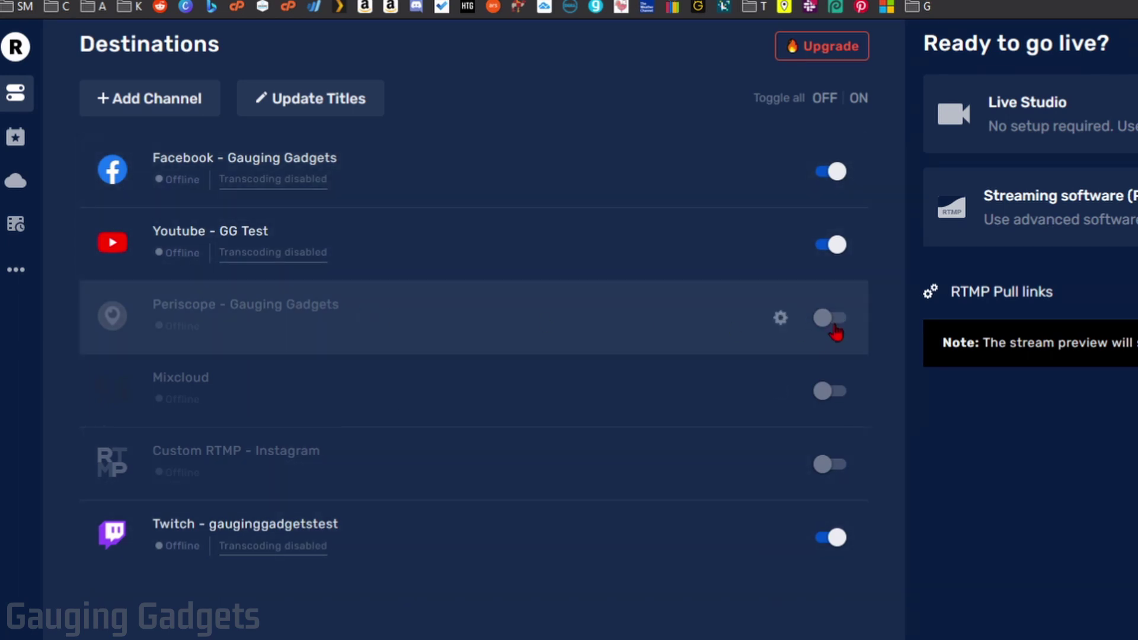
{"action": "left_click", "coordinate": [831, 171]}
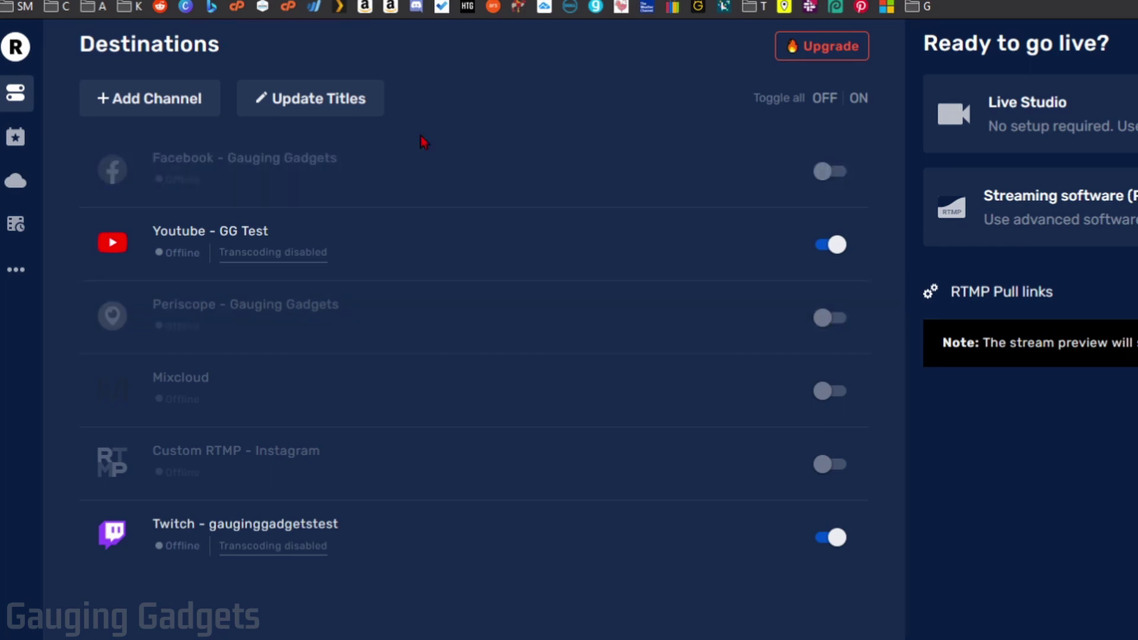
Step: Apply the title 'Test stream' to all destinations with Update All
{"action": "left_click", "coordinate": [317, 104]}
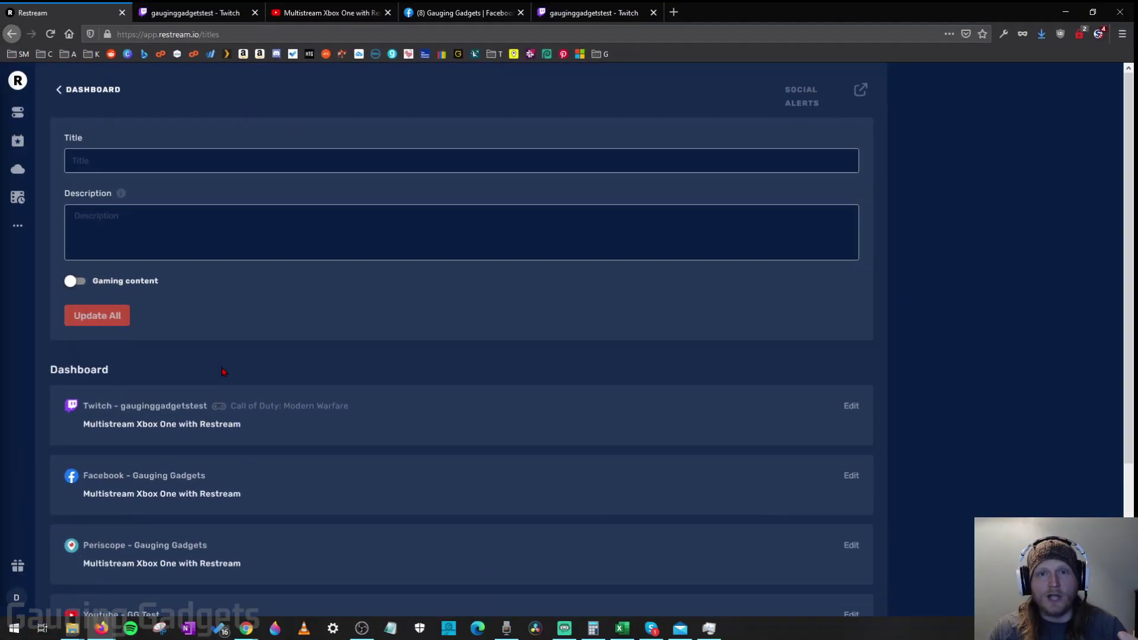
{"action": "scroll", "coordinate": [223, 371], "scroll_direction": "down", "scroll_amount": 3}
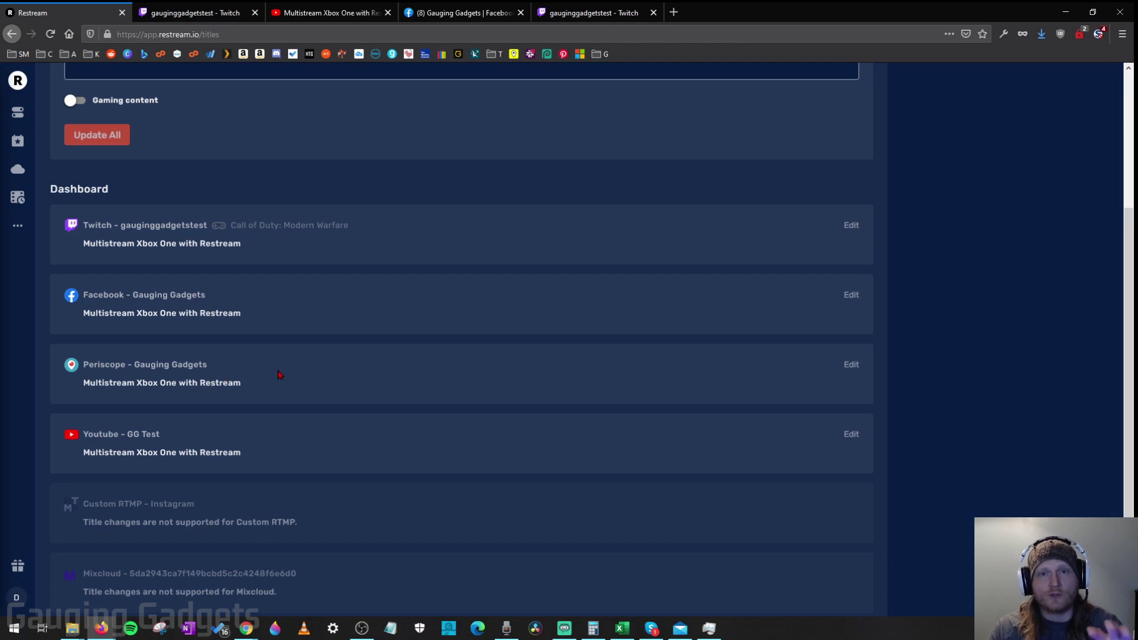
{"action": "scroll", "coordinate": [279, 375], "scroll_direction": "up", "scroll_amount": 3}
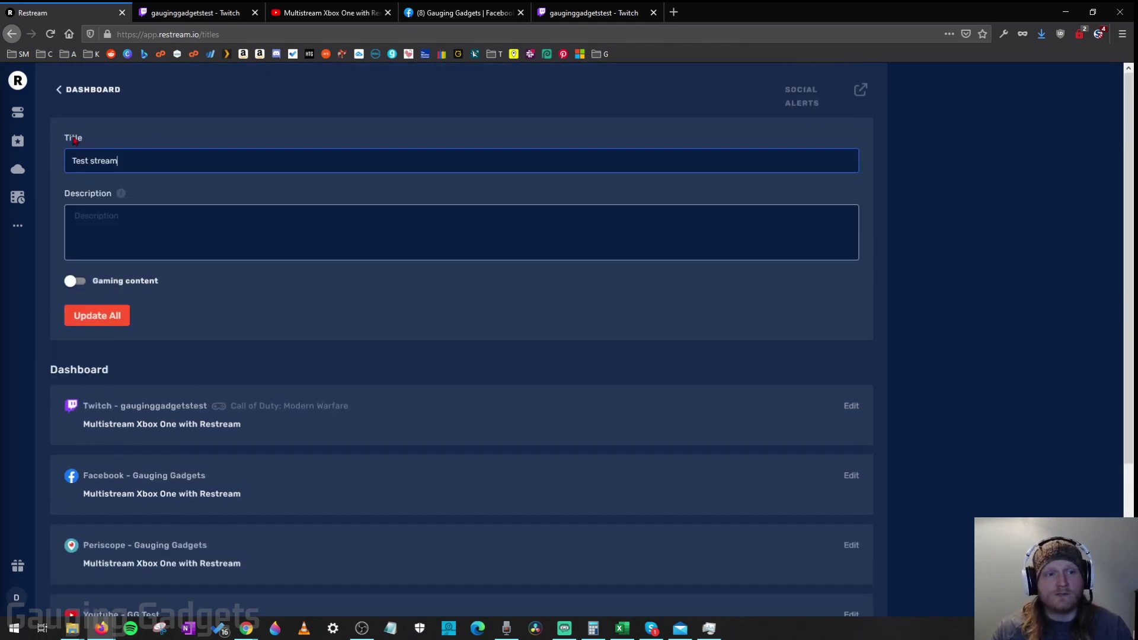
{"action": "left_click", "coordinate": [103, 320]}
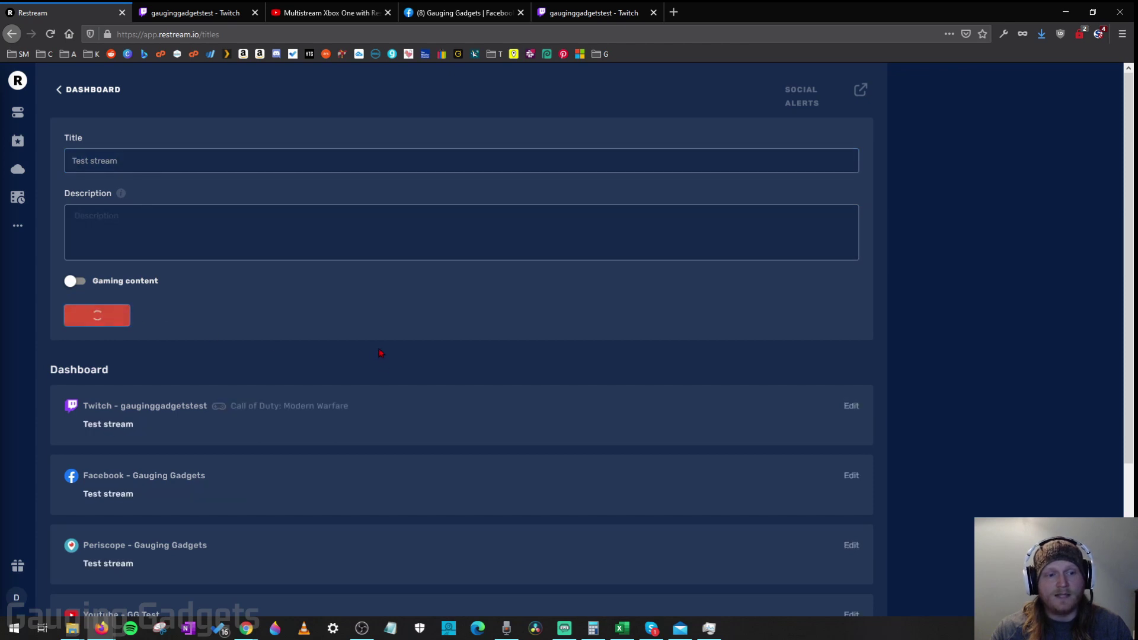
{"action": "scroll", "coordinate": [318, 414], "scroll_direction": "down", "scroll_amount": 2}
{"action": "scroll", "coordinate": [319, 414], "scroll_direction": "down", "scroll_amount": 1}
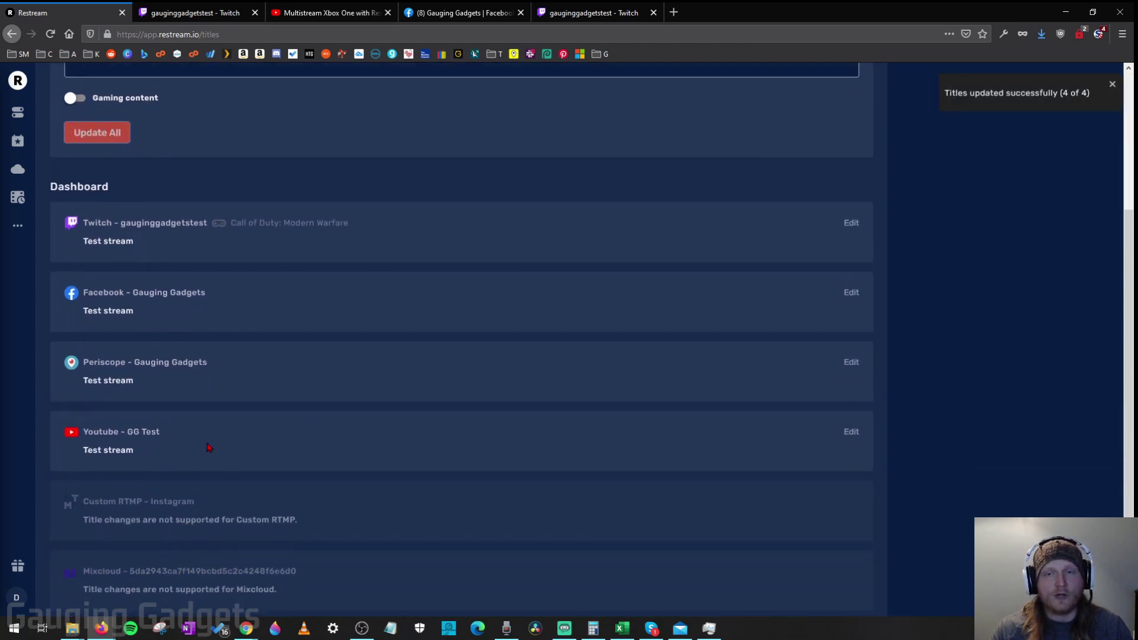
{"action": "scroll", "coordinate": [212, 446], "scroll_direction": "up", "scroll_amount": 3}
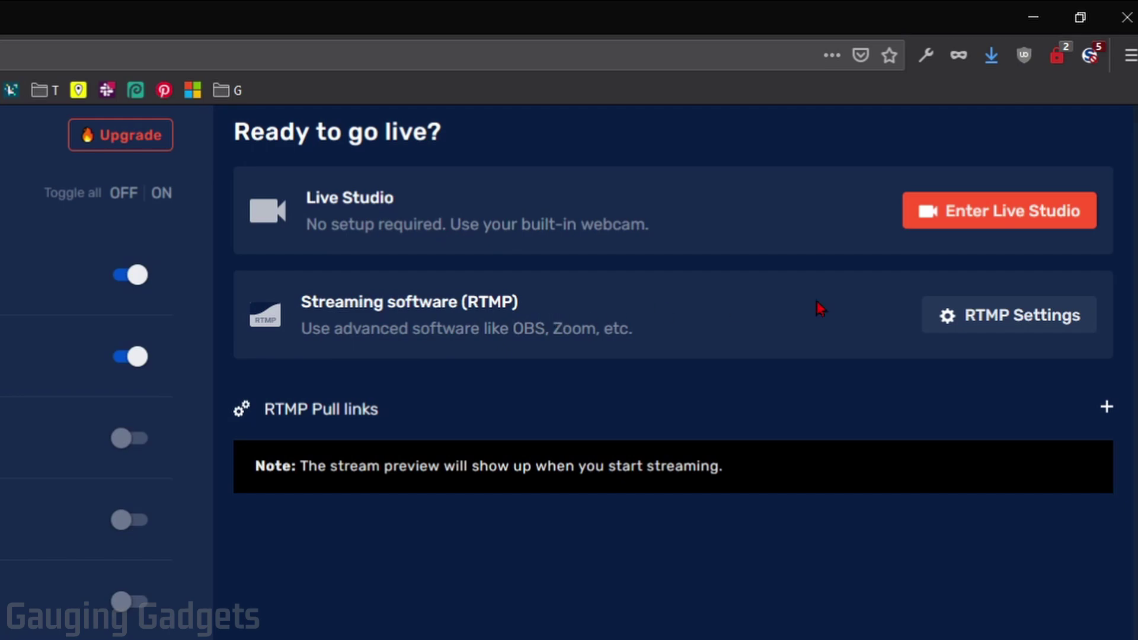
Step: Show the RTMP settings (server rtmp://live.restream.io/live) and copy the stream key
{"action": "left_click", "coordinate": [1019, 315]}
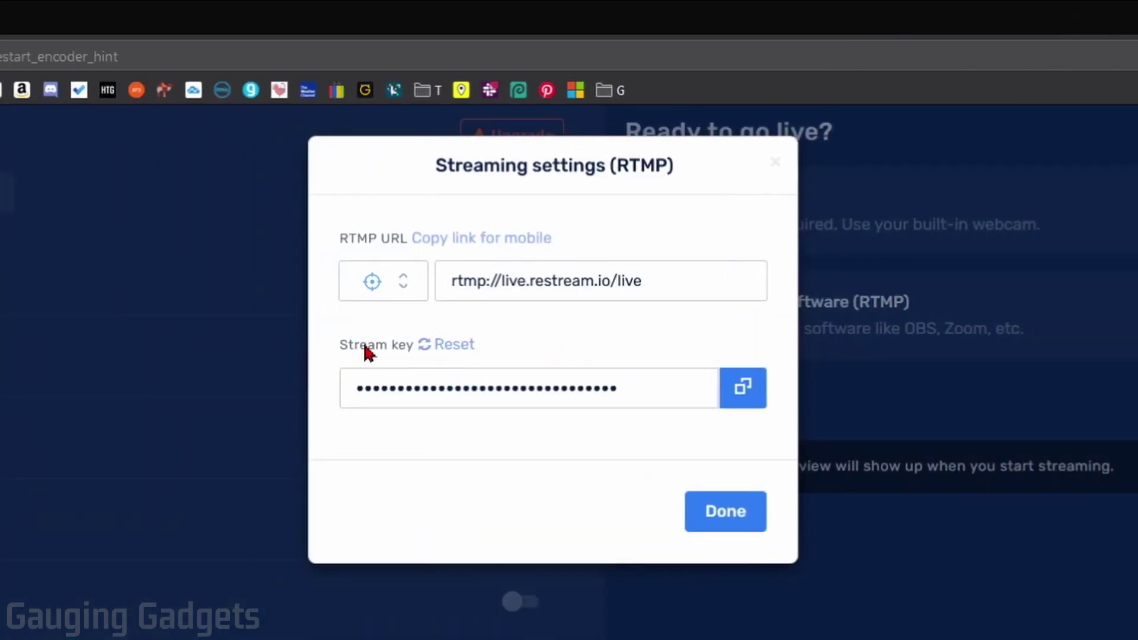
{"action": "left_click", "coordinate": [748, 399]}
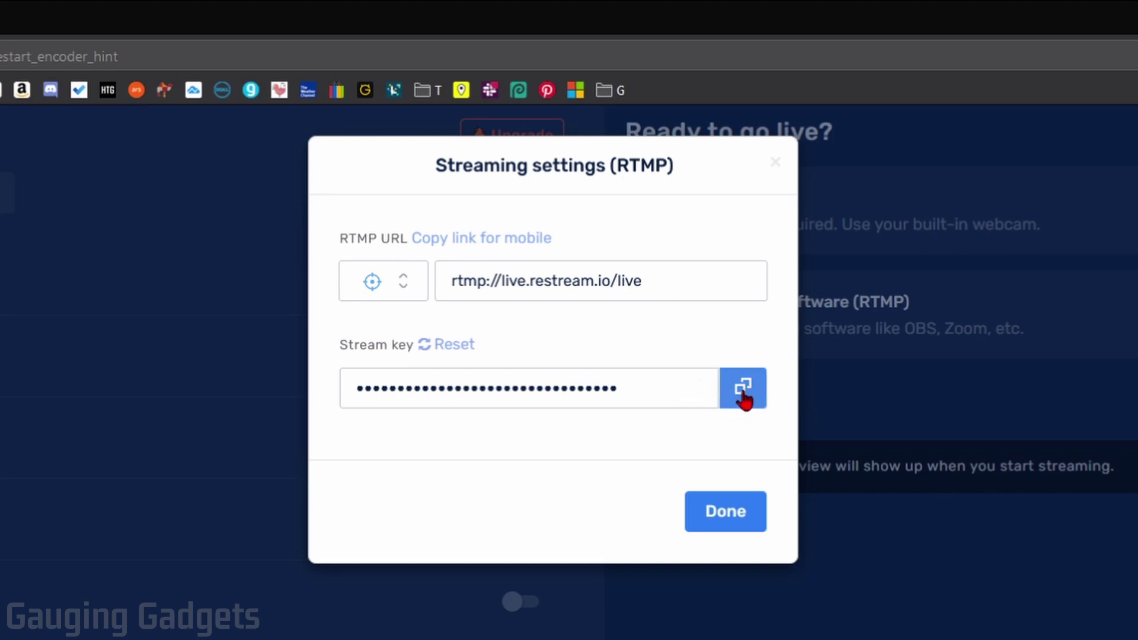
{"action": "left_click", "coordinate": [743, 392]}
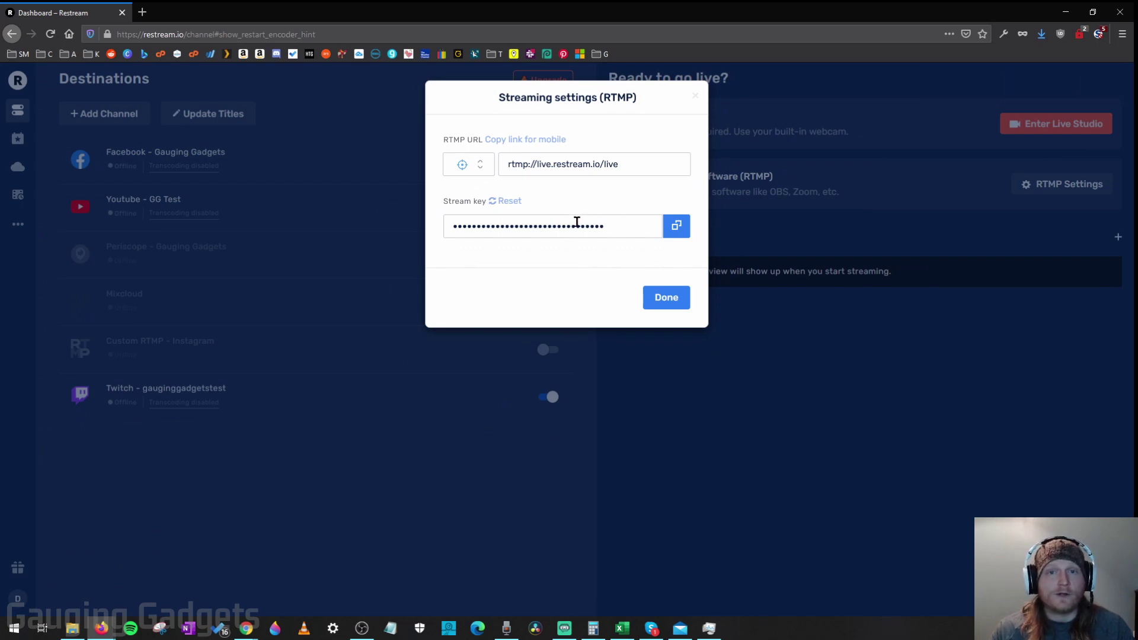
{"action": "left_click", "coordinate": [361, 629]}
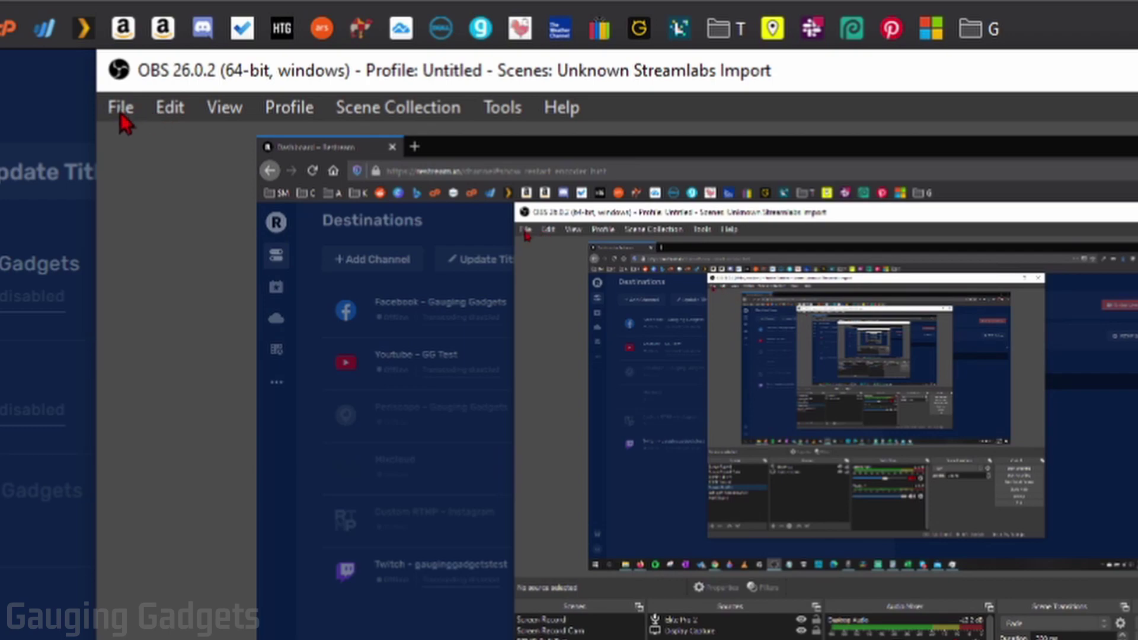
Step: Choose Restream.io - RTMP as the streaming service in OBS Stream settings
{"action": "left_click", "coordinate": [126, 113]}
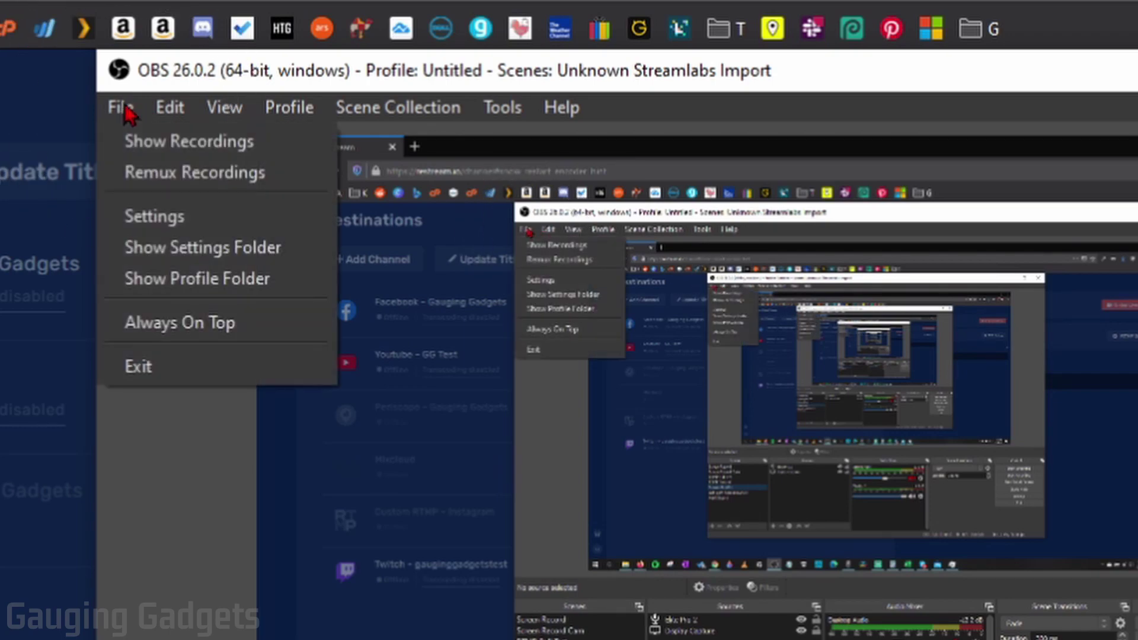
{"action": "left_click", "coordinate": [180, 224]}
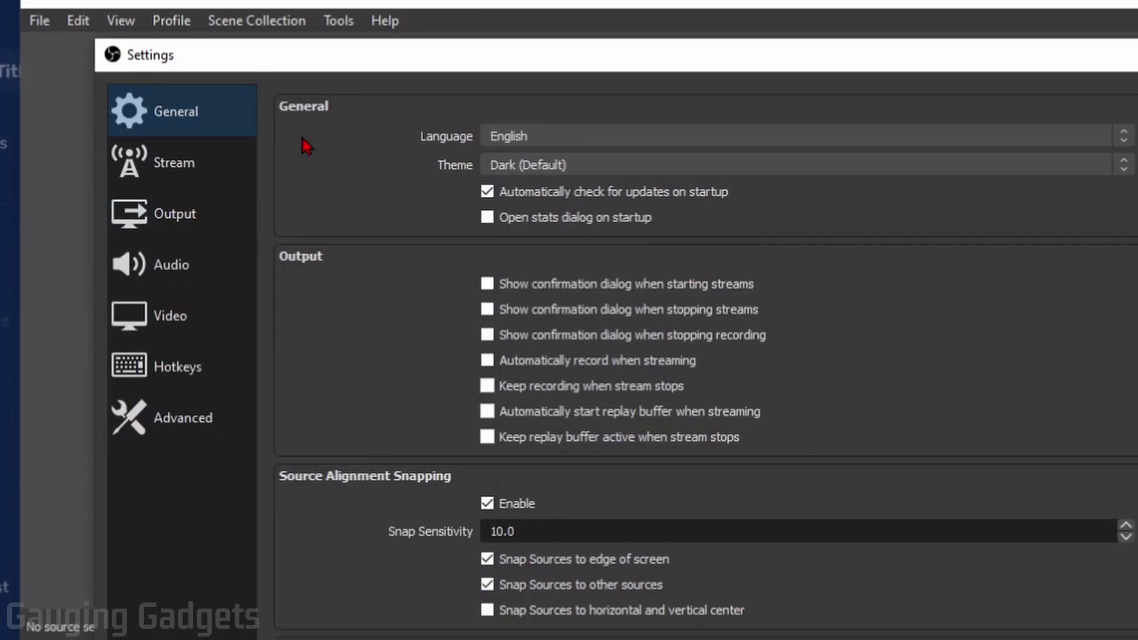
{"action": "left_click", "coordinate": [168, 173]}
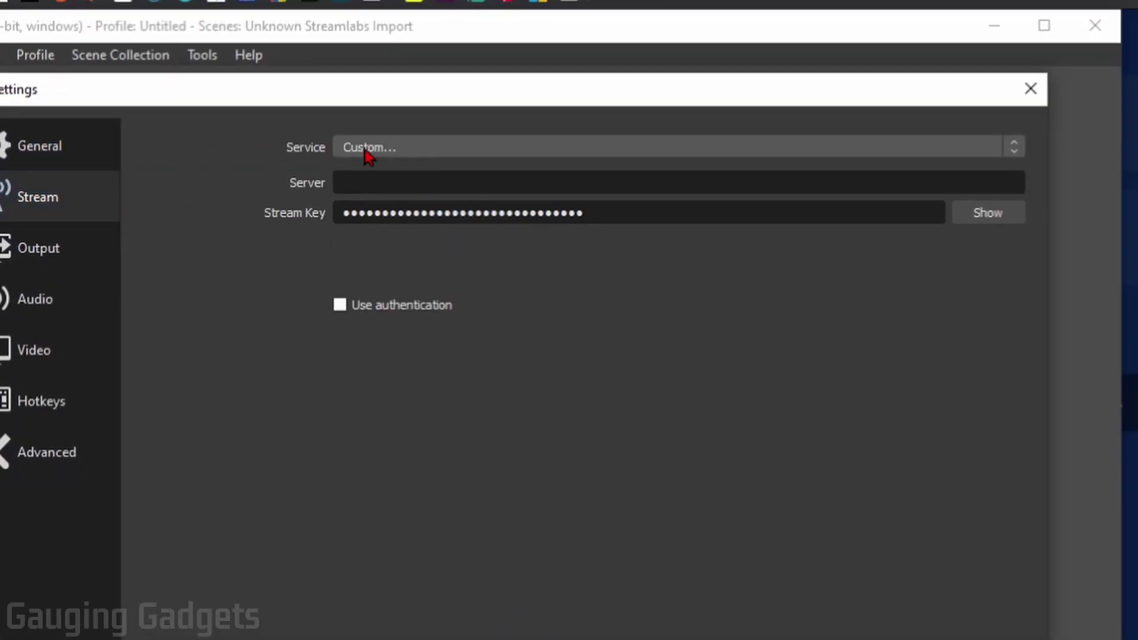
{"action": "left_click", "coordinate": [412, 155]}
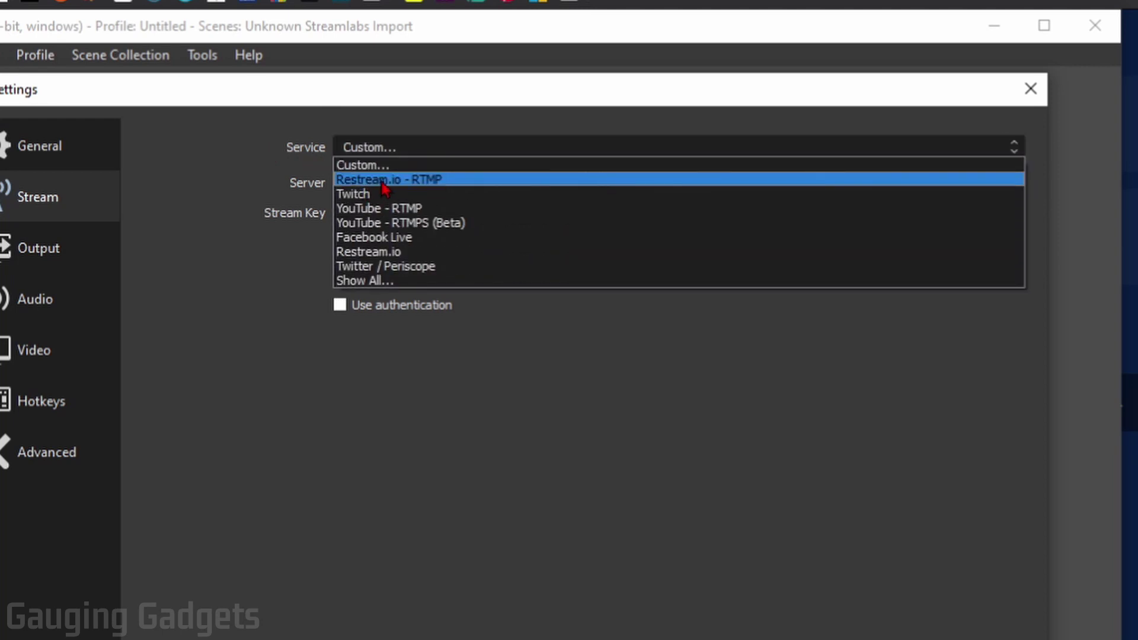
{"action": "left_click", "coordinate": [435, 180]}
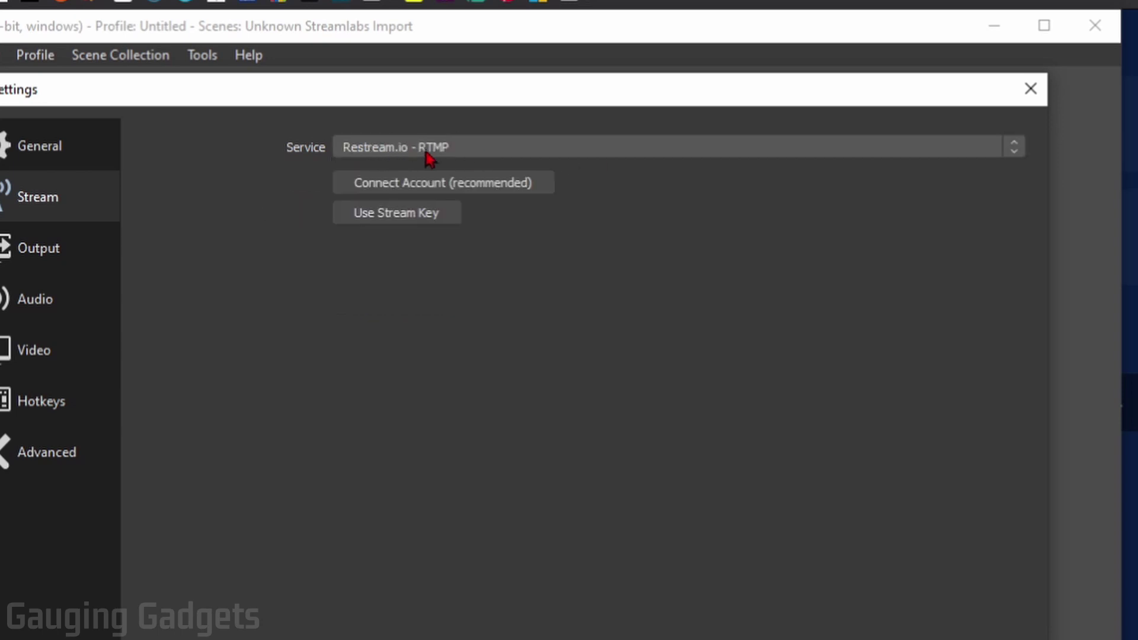
Step: Replace the old stream key with the pasted Restream key and save the settings
{"action": "left_click", "coordinate": [396, 213]}
{"action": "left_click", "coordinate": [387, 212]}
{"action": "key", "text": "ctrl+a"}
{"action": "key", "text": "BackSpace"}
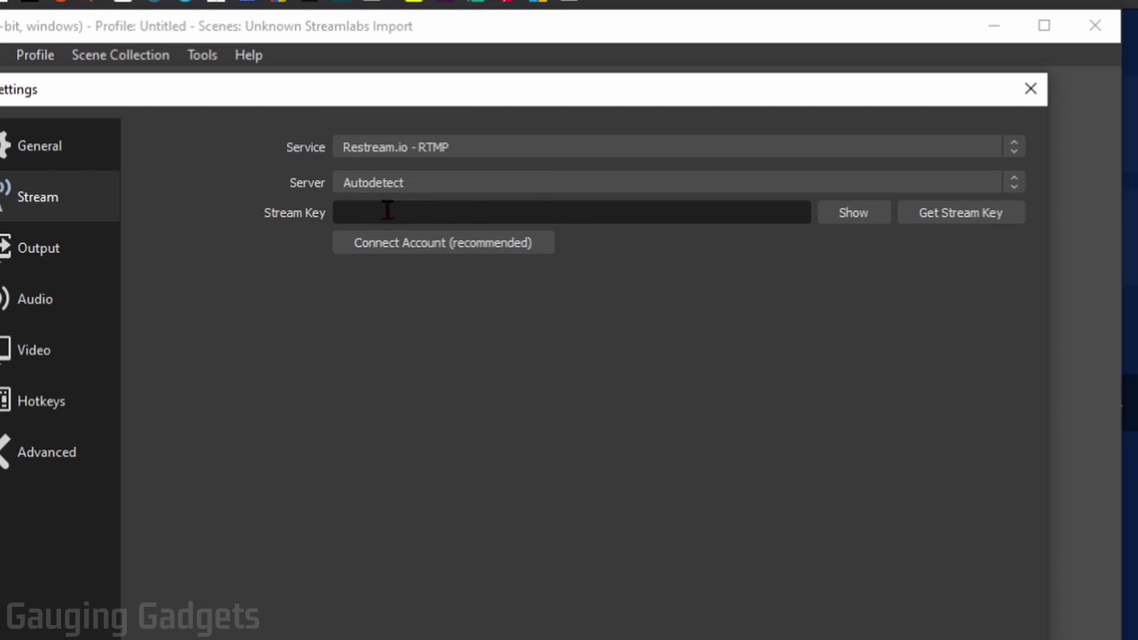
{"action": "right_click", "coordinate": [383, 211]}
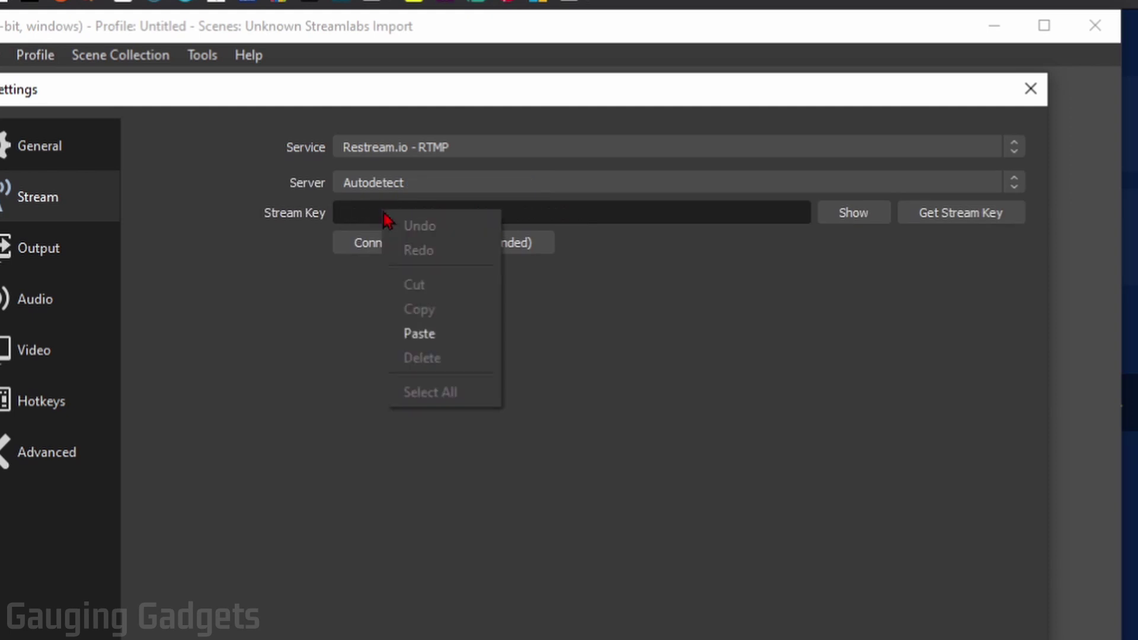
{"action": "left_click", "coordinate": [424, 333]}
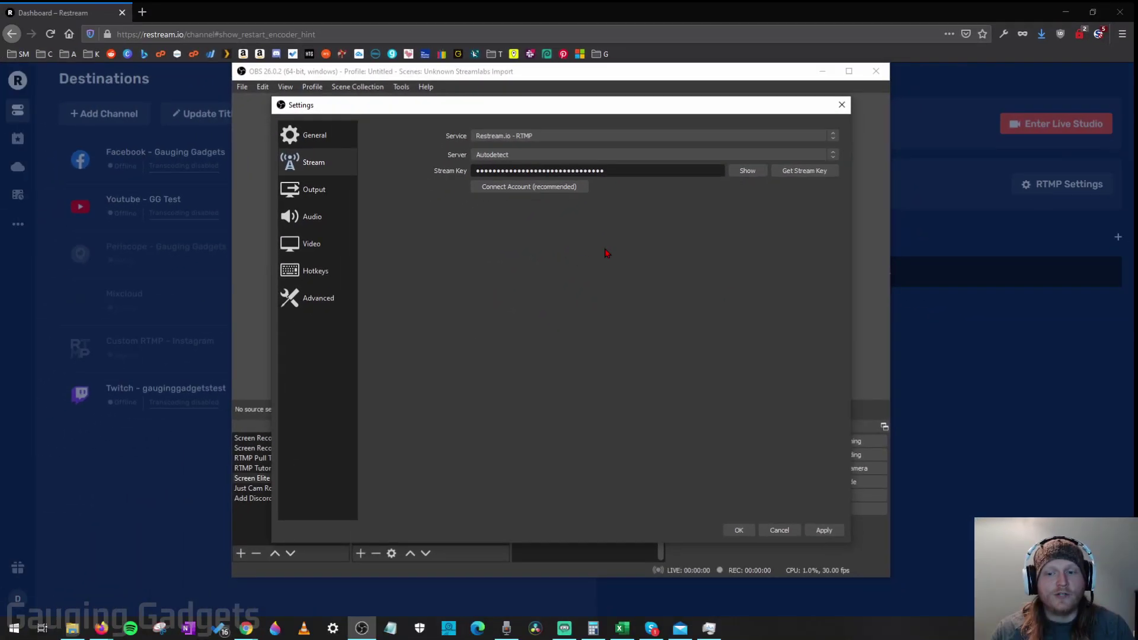
{"action": "left_click", "coordinate": [740, 531]}
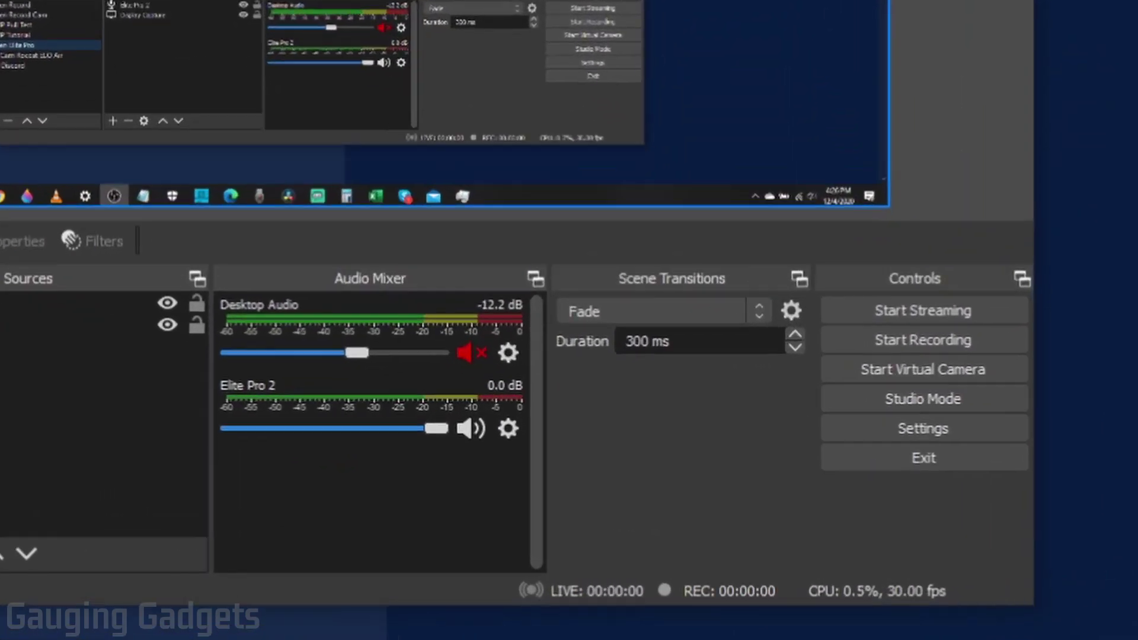
Step: Start streaming from OBS to Restream, going live on Twitch at 1920×1080, 30 fps
{"action": "left_click", "coordinate": [922, 312]}
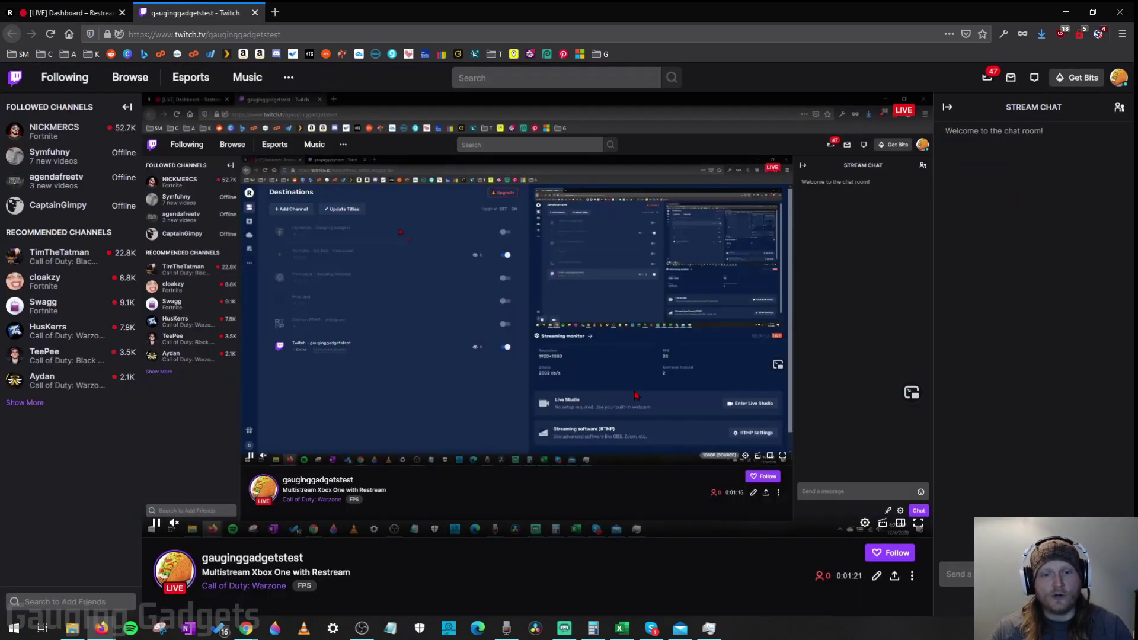
Step: Check the live stream on YouTube, then return to Restream showing YouTube and Twitch online
{"action": "key", "text": "ctrl+shift+Tab"}
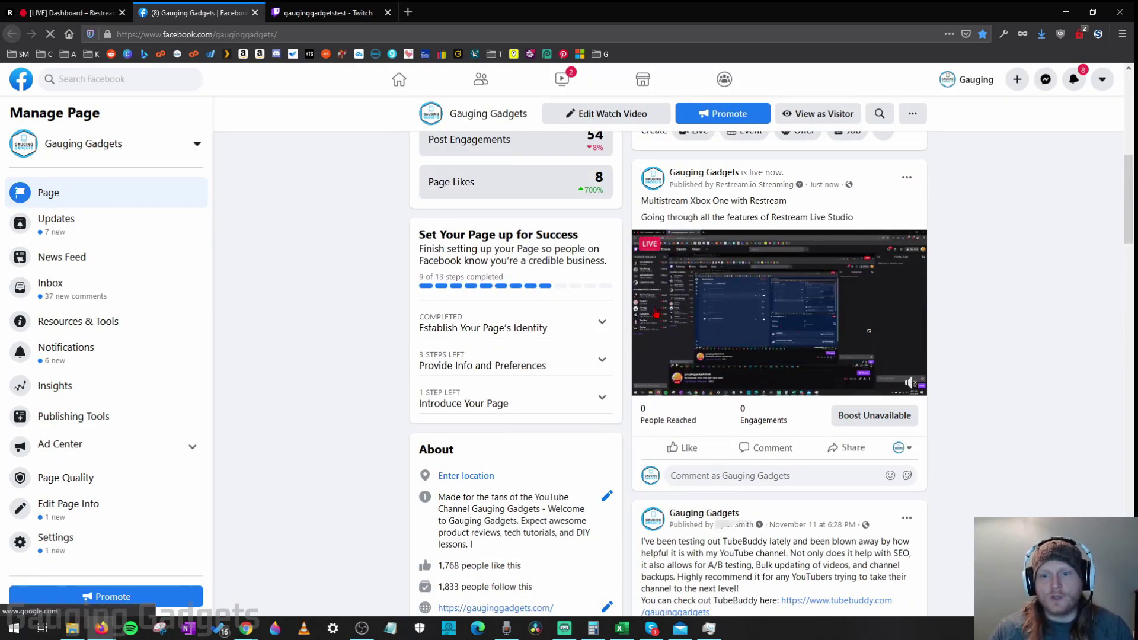
{"action": "mouse_move", "coordinate": [726, 328]}
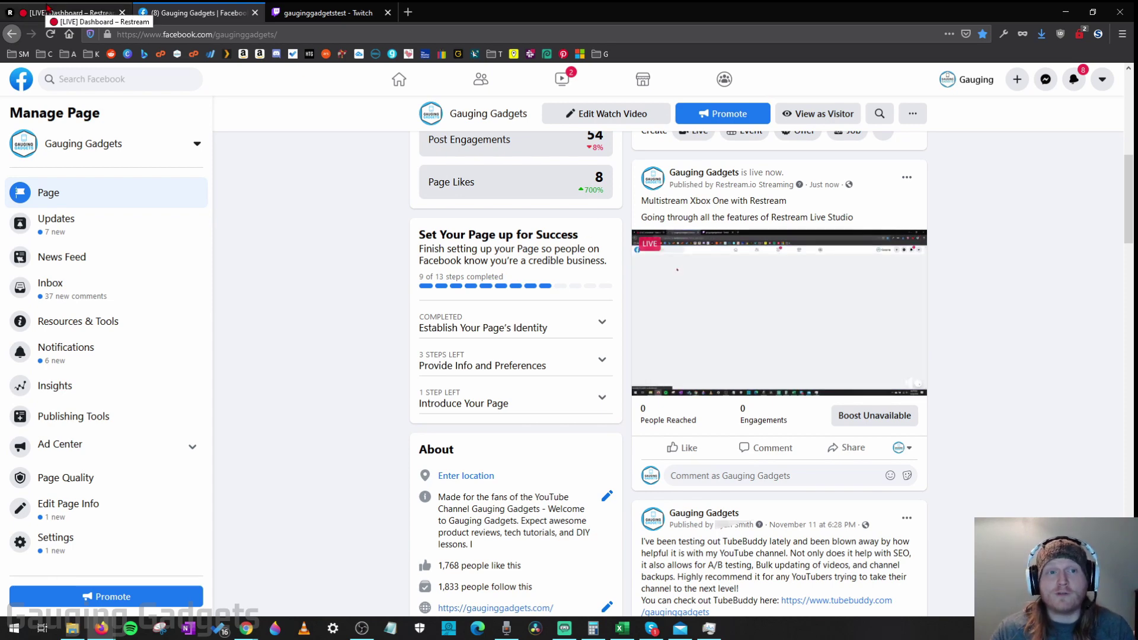
{"action": "left_click", "coordinate": [47, 8]}
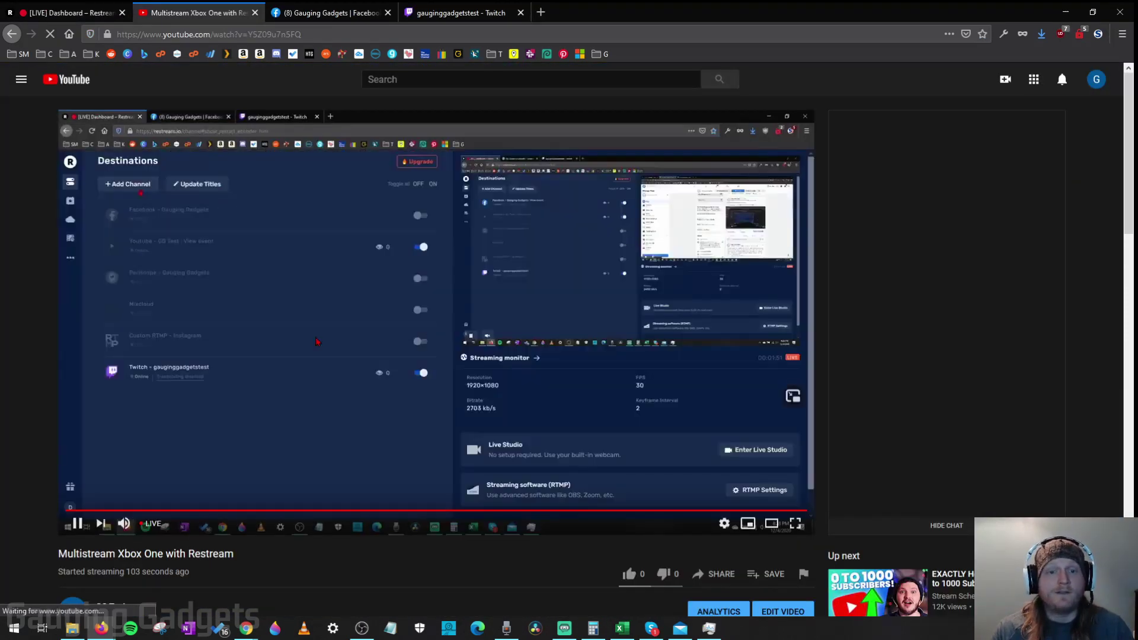
{"action": "key", "text": "ctrl+shift+Tab"}
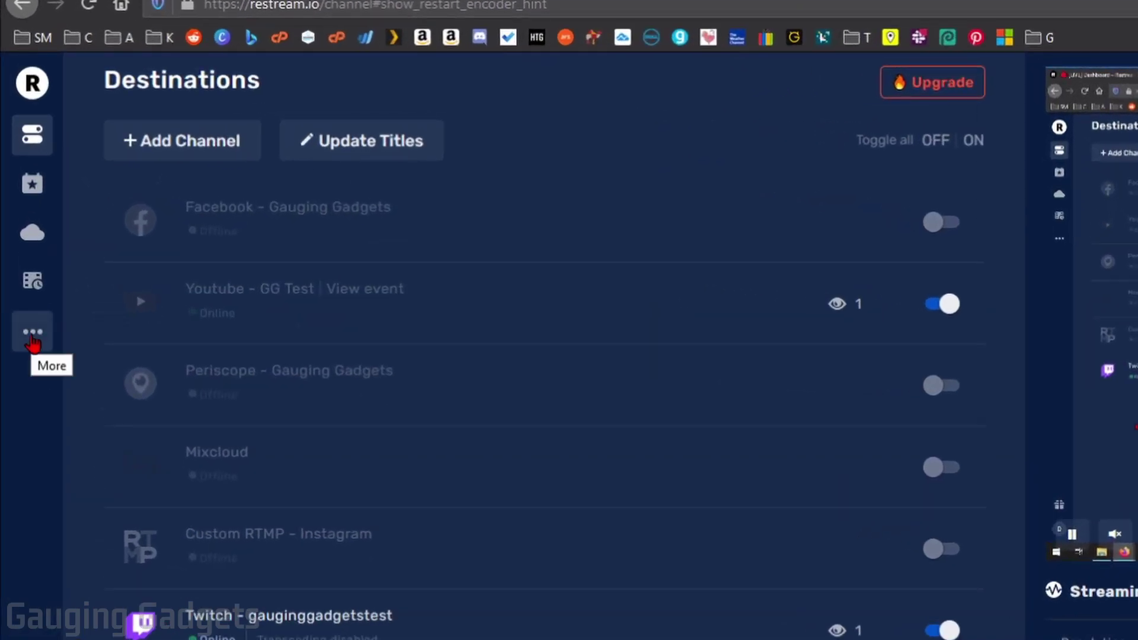
Step: Launch Restream Chat's browser version from the Chat app page under More
{"action": "left_click", "coordinate": [32, 342]}
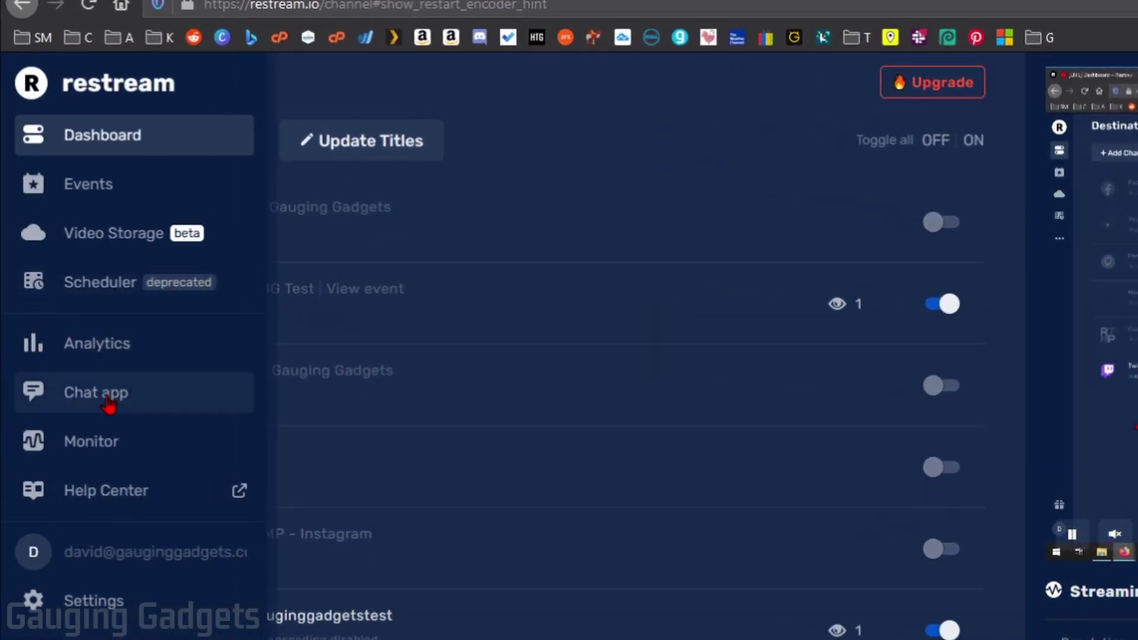
{"action": "left_click", "coordinate": [92, 397]}
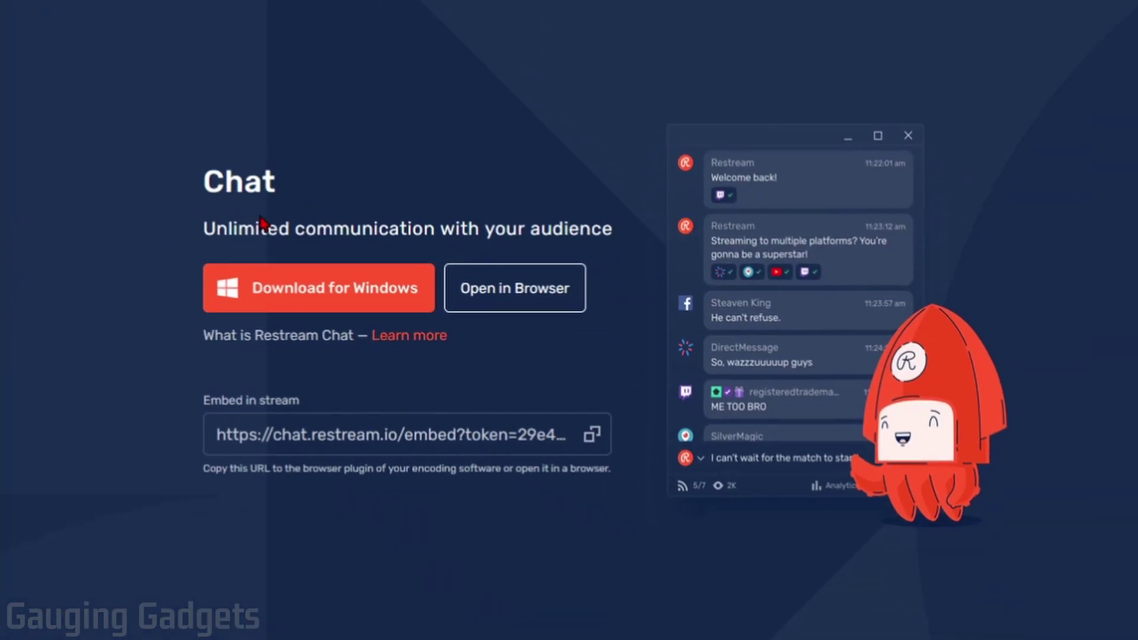
{"action": "left_click", "coordinate": [523, 299]}
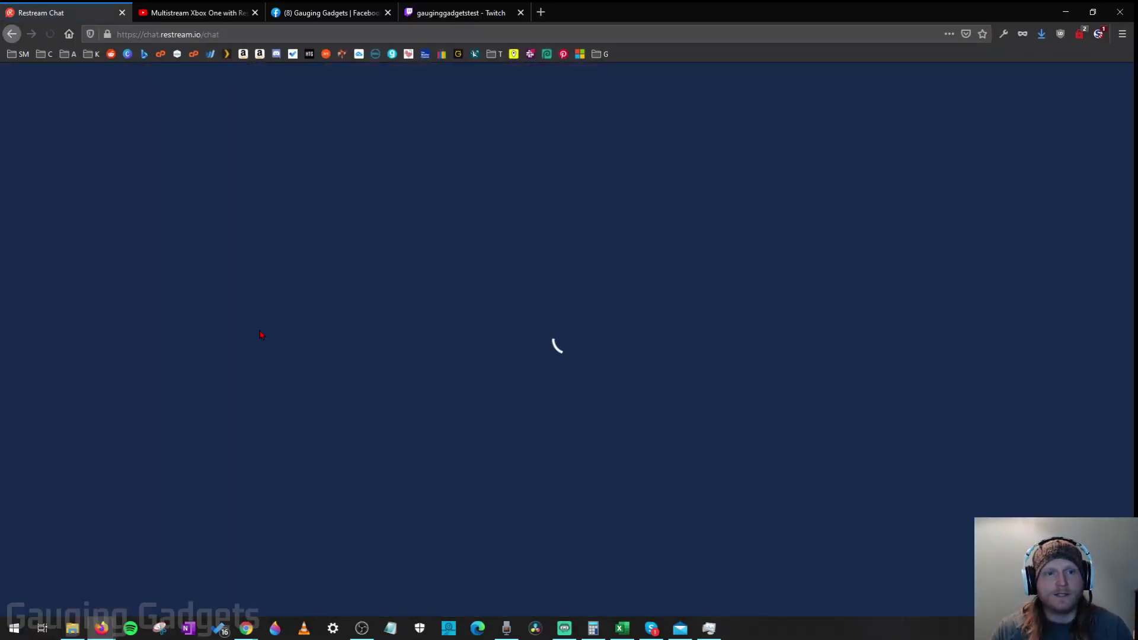
Step: Post 'test' in the YouTube live chat
{"action": "left_click", "coordinate": [170, 9]}
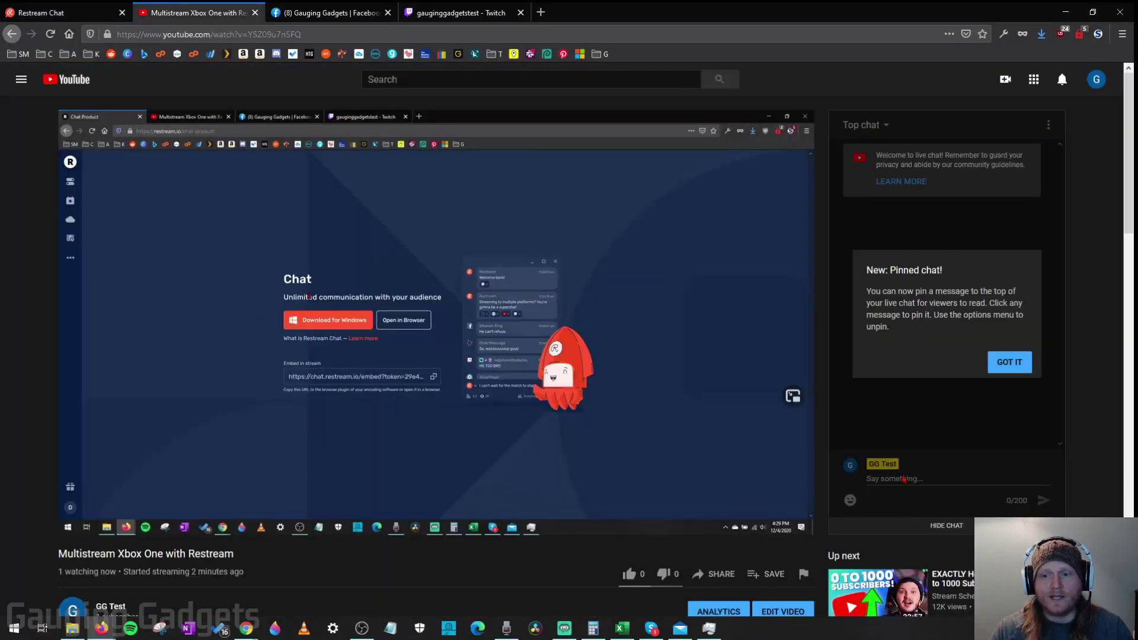
{"action": "left_click", "coordinate": [925, 478]}
{"action": "type", "text": "test"}
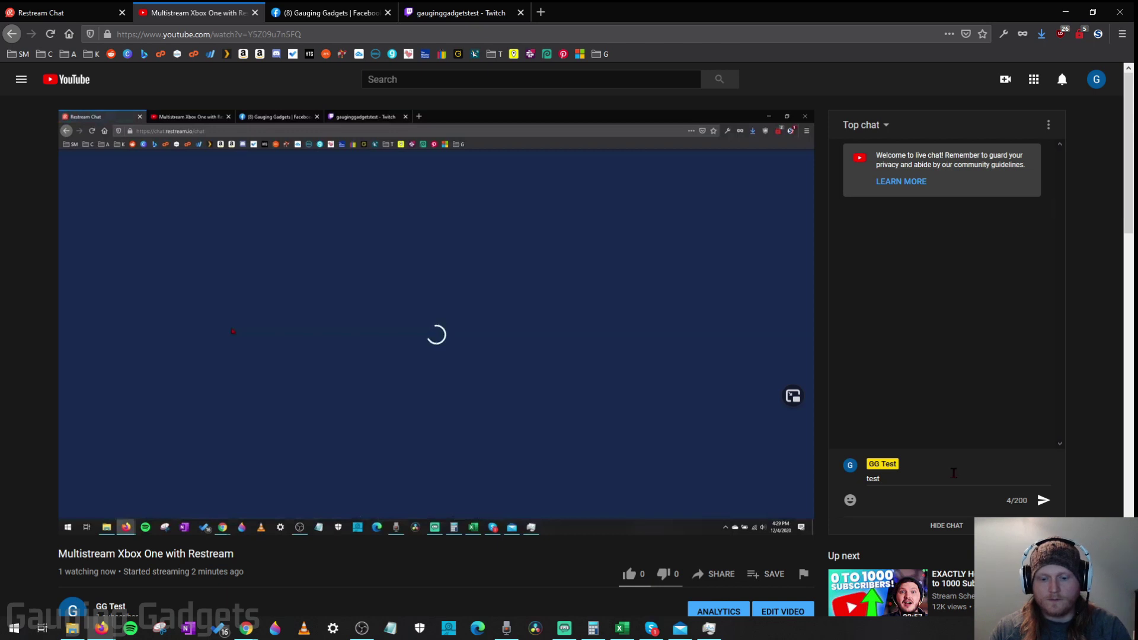
{"action": "key", "text": "Return"}
Step: Send 'hello' from Restream Chat
{"action": "left_click", "coordinate": [78, 12]}
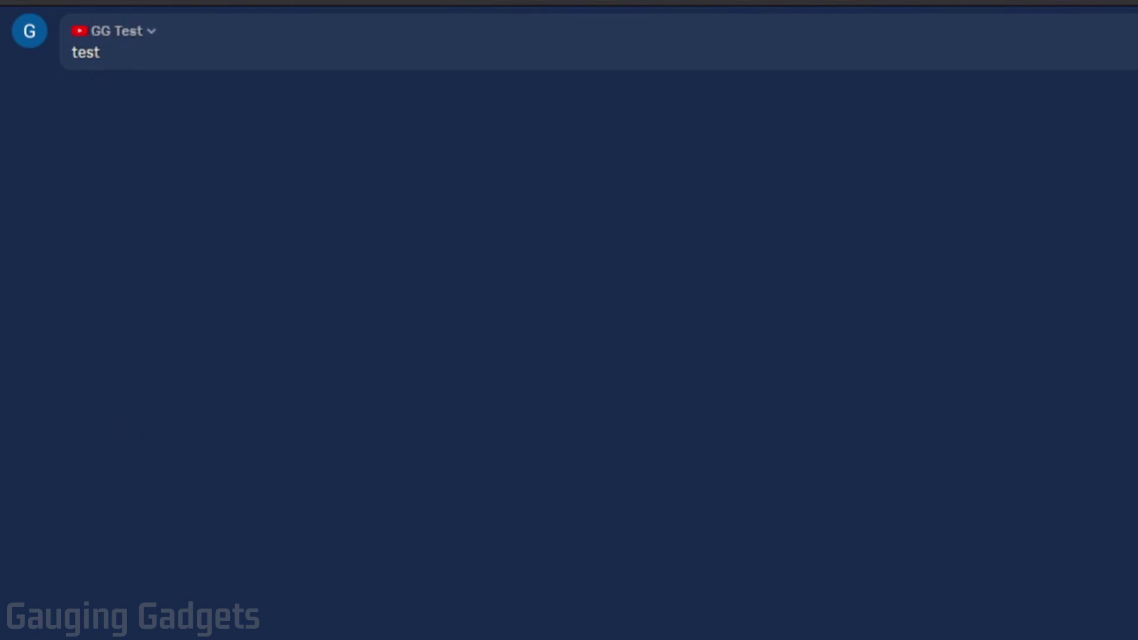
{"action": "type", "text": "hello"}
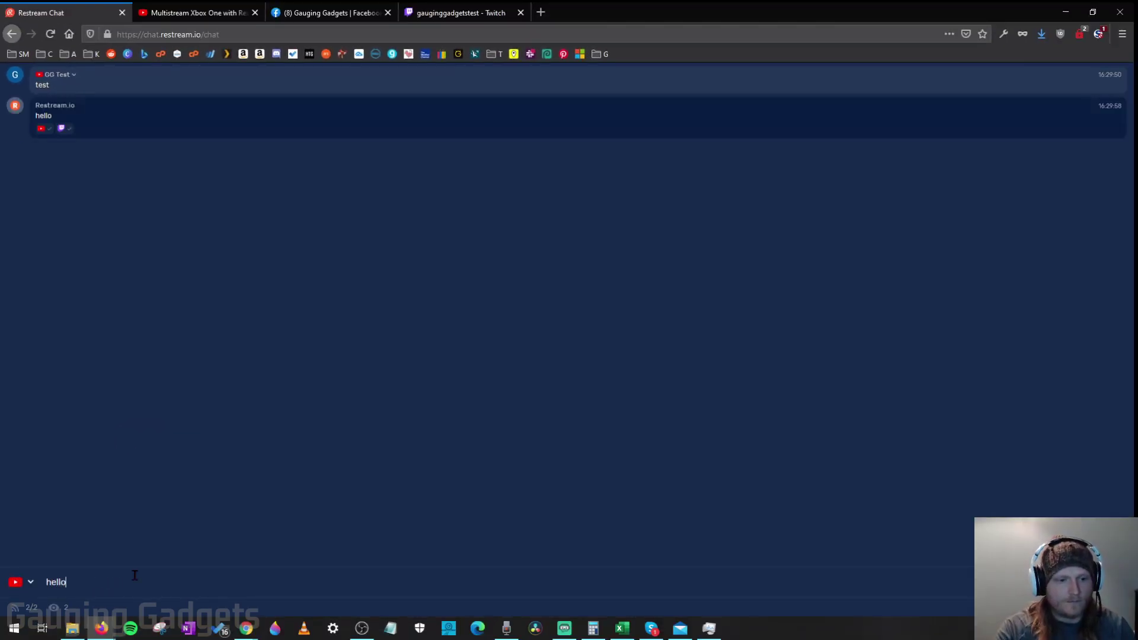
{"action": "key", "text": "Return"}
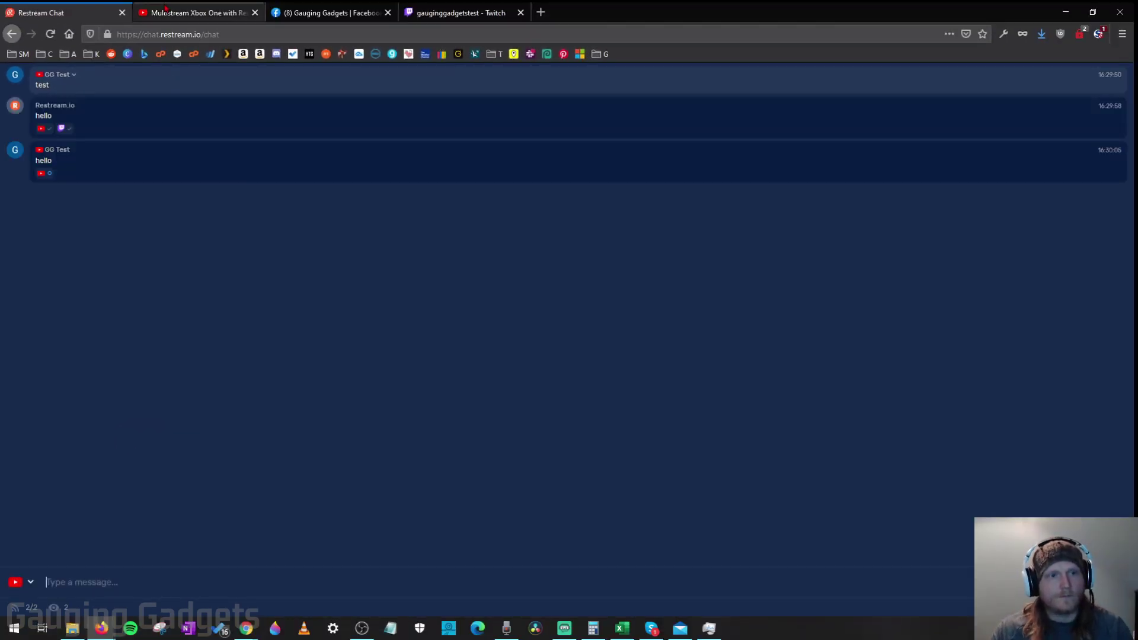
Step: Check the YouTube page, review the combined Restream Chat feed, then return to OBS Studio
{"action": "left_click", "coordinate": [195, 12]}
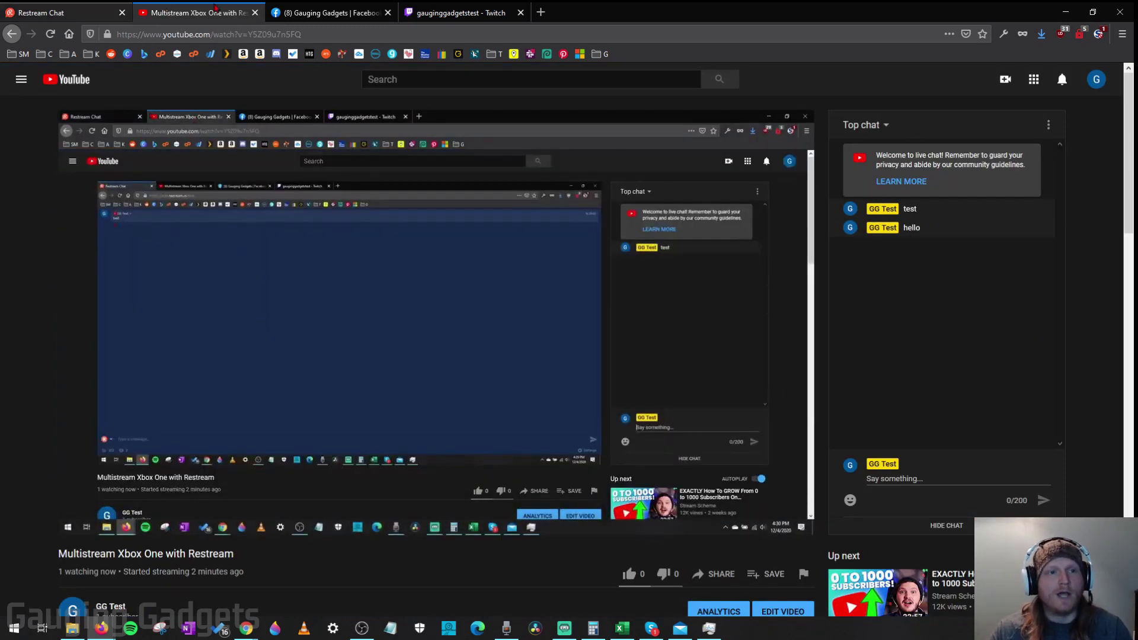
{"action": "left_click", "coordinate": [60, 13]}
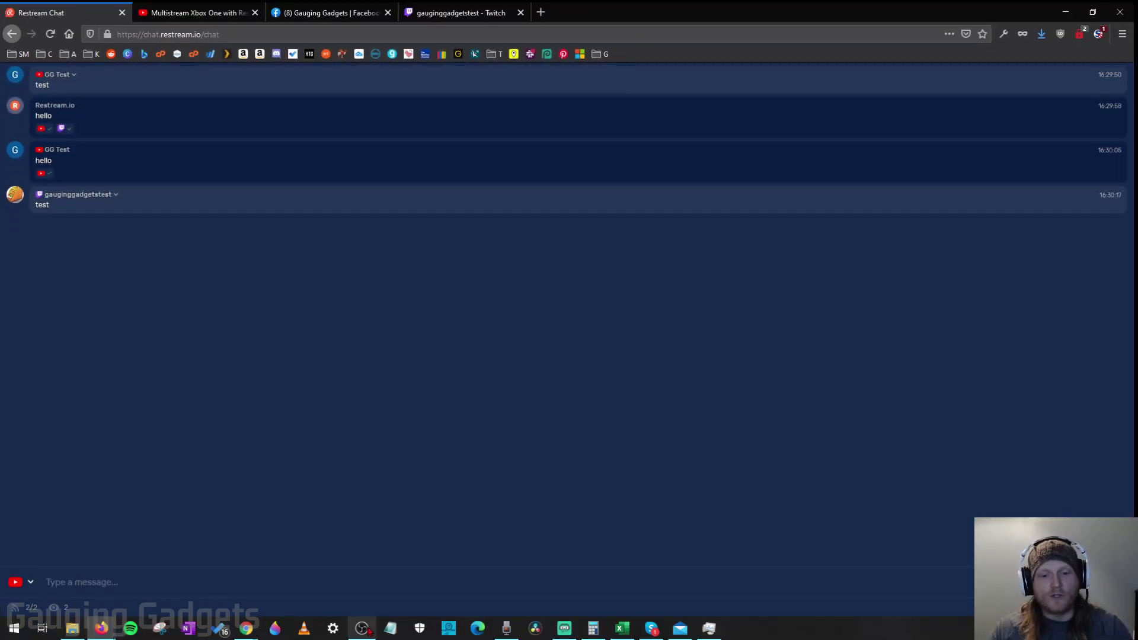
{"action": "key", "text": "alt+Tab"}
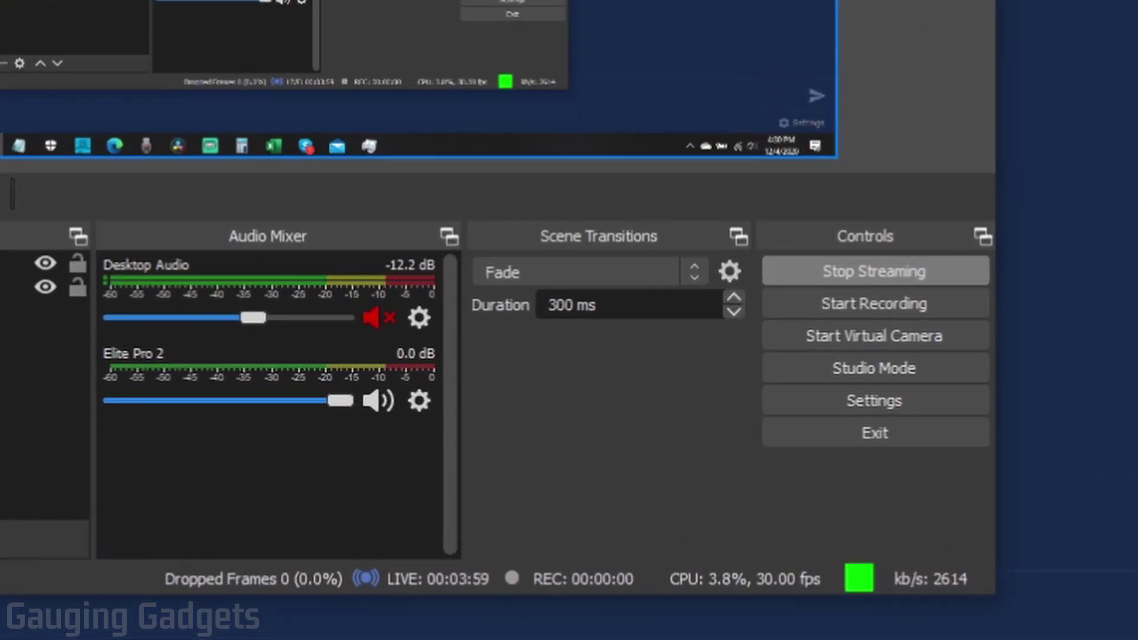
Step: Stop Streaming in OBS so the live timer resets to 00:00:00
{"action": "left_click", "coordinate": [870, 289]}
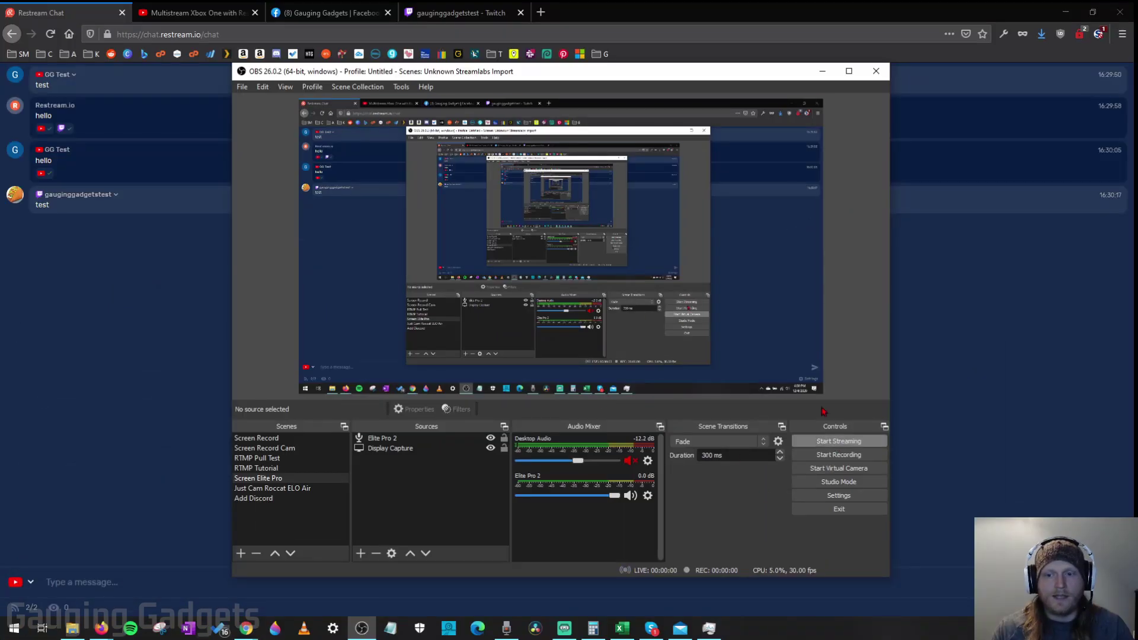